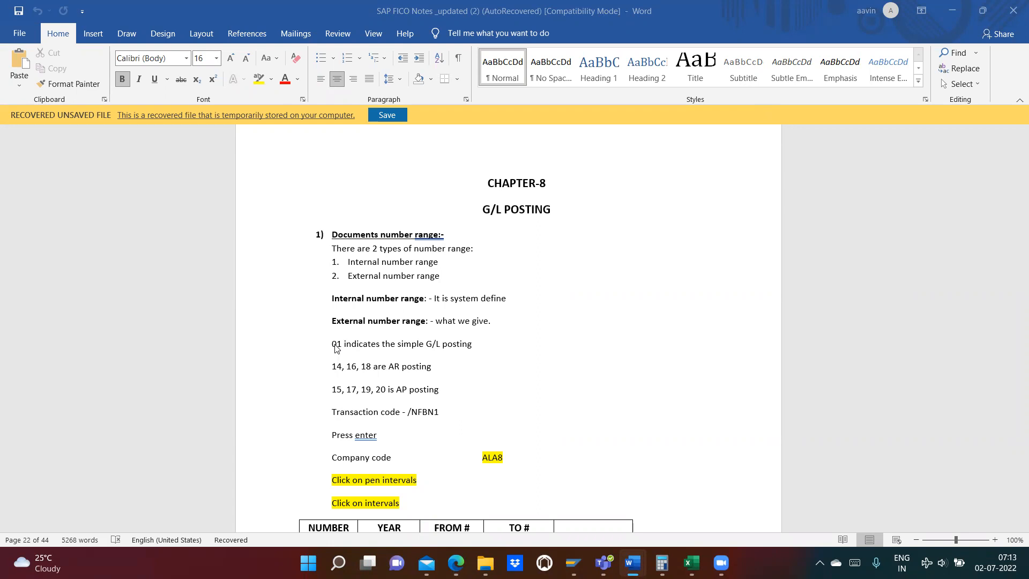
- Switch to the SAP Easy Access window and start the document number range transaction /nfbn1
{"action": "mouse_move", "coordinate": [573, 561]}
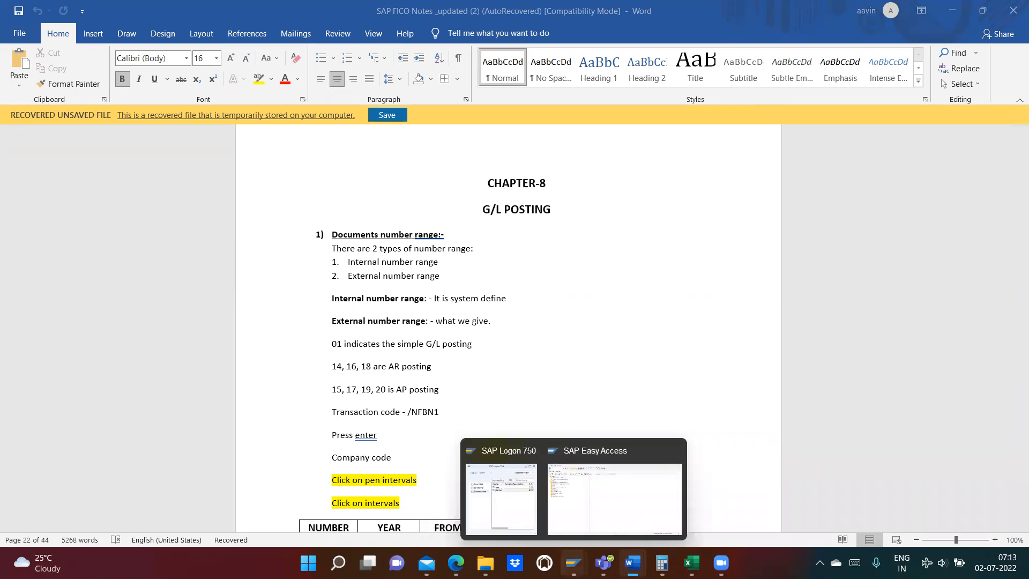
{"action": "left_click", "coordinate": [562, 504]}
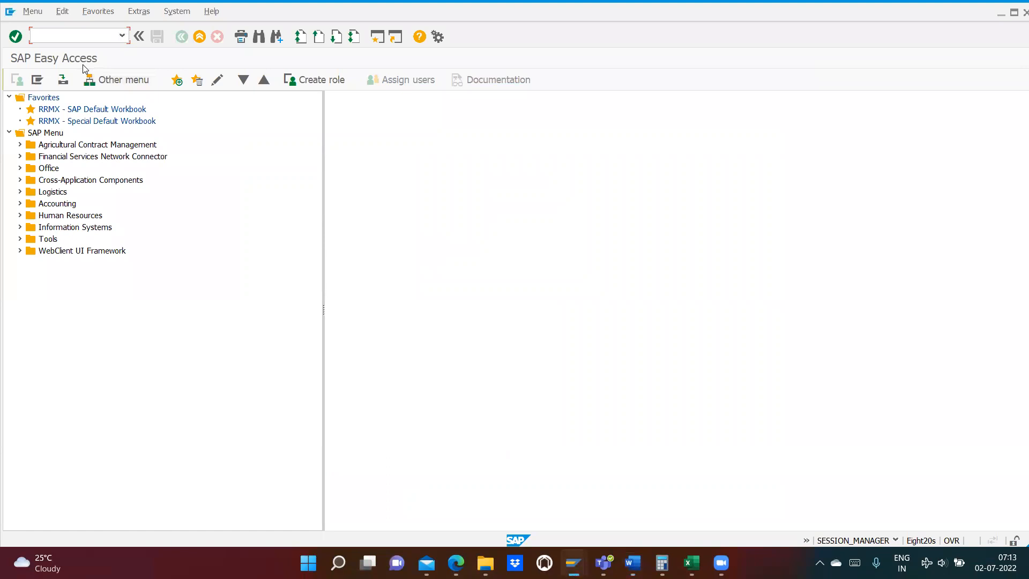
{"action": "type", "text": "/nfbn1"}
{"action": "key", "text": "Return"}
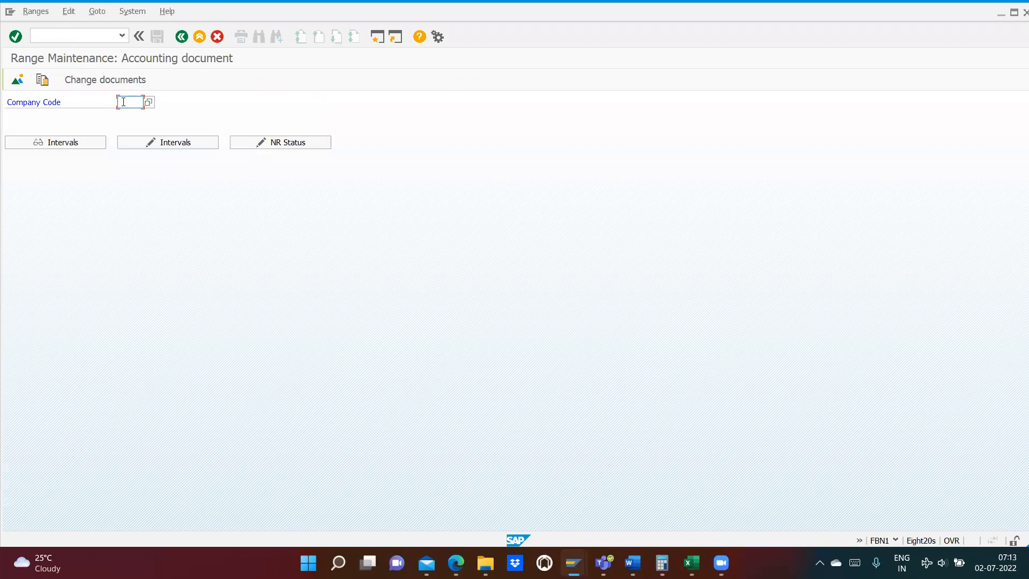
- Enter company code AL85 and open its number range intervals for editing
{"action": "left_click", "coordinate": [123, 102]}
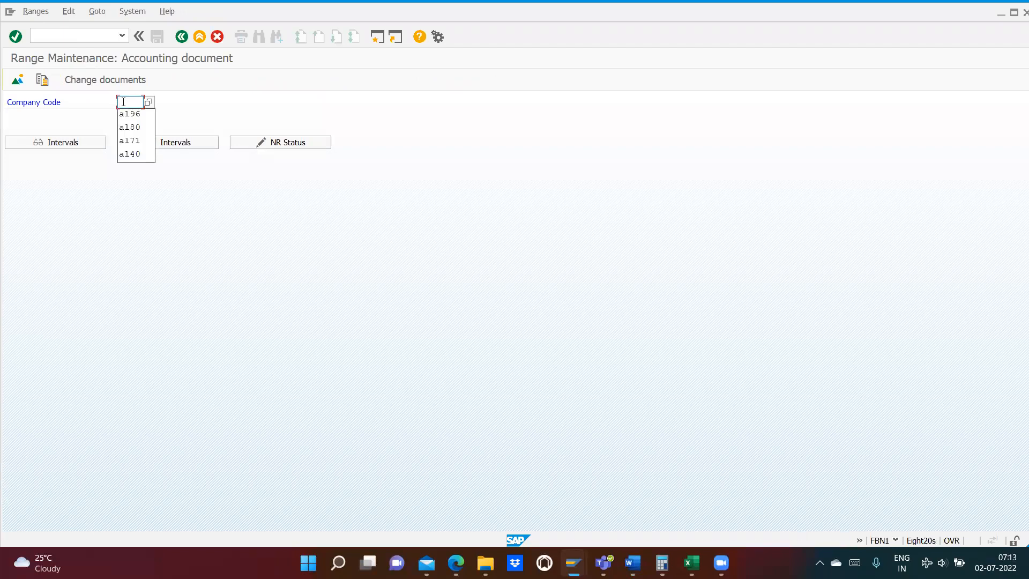
{"action": "type", "text": "a1"}
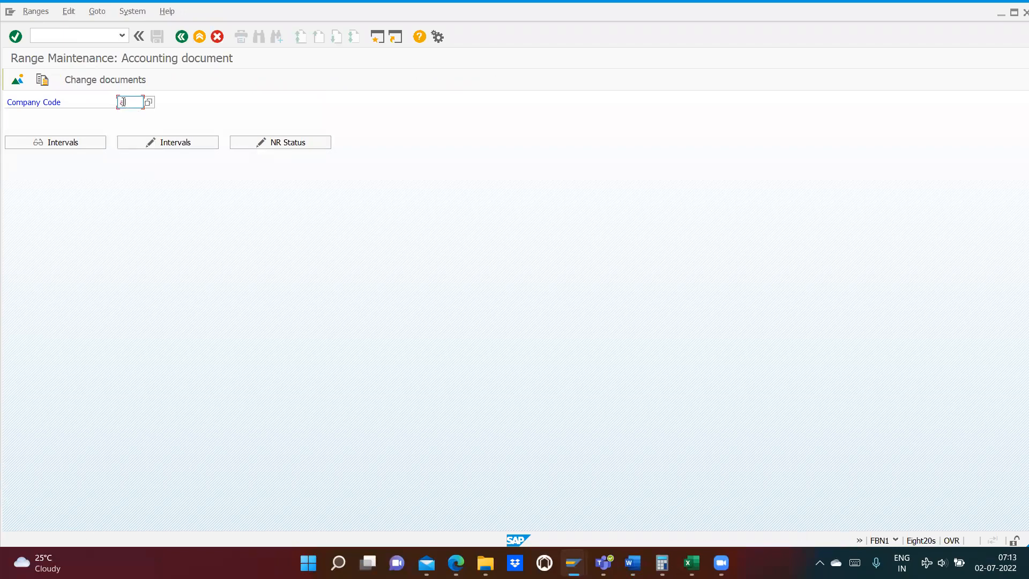
{"action": "type", "text": "85"}
{"action": "left_click", "coordinate": [154, 149]}
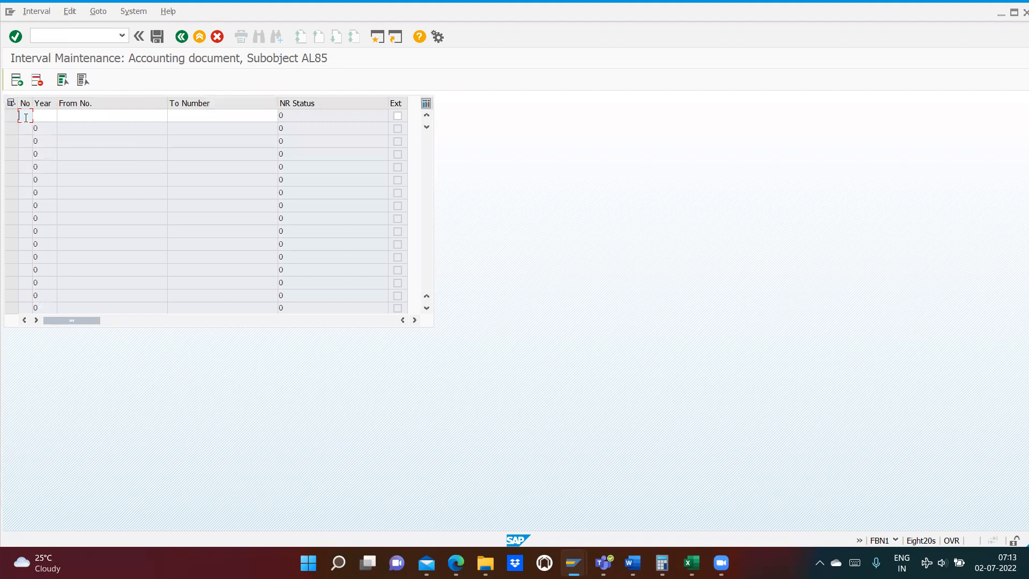
- Enter number range 01 for year 2022, running from 1 to 99
{"action": "type", "text": "01"}
{"action": "key", "text": "Tab"}
{"action": "type", "text": "2022"}
{"action": "key", "text": "Tab"}
{"action": "type", "text": "1"}
{"action": "key", "text": "Tab"}
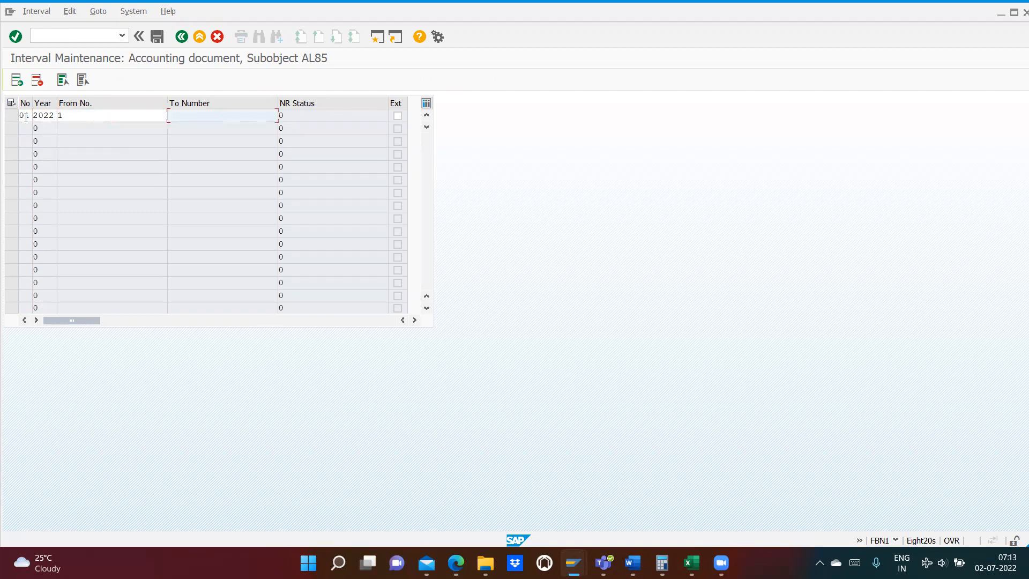
{"action": "type", "text": "99"}
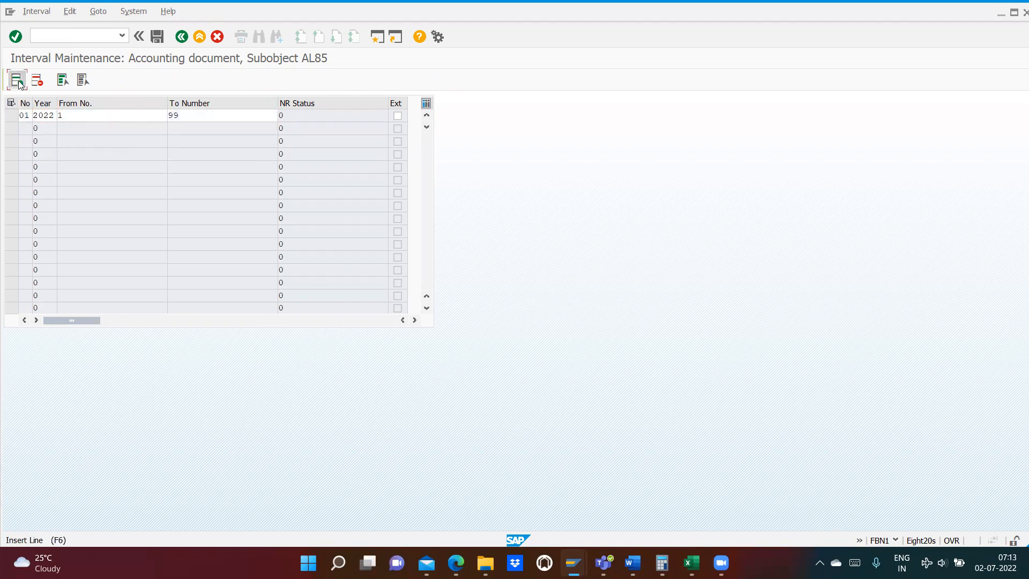
- Insert a line for number range 14, year 2022, running from 100 to 199
{"action": "left_click", "coordinate": [17, 80]}
{"action": "type", "text": "14"}
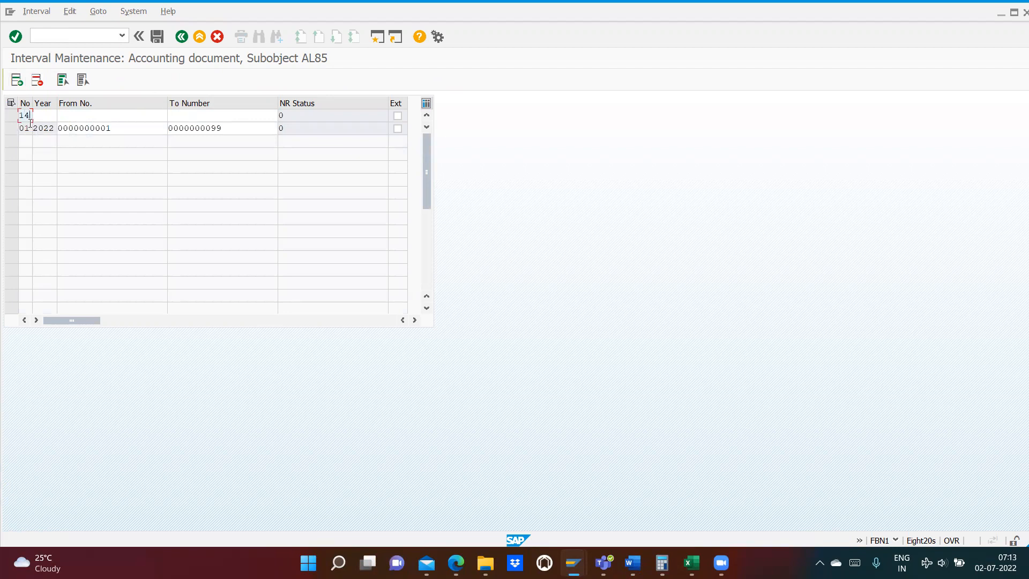
{"action": "key", "text": "Tab"}
{"action": "type", "text": "2022"}
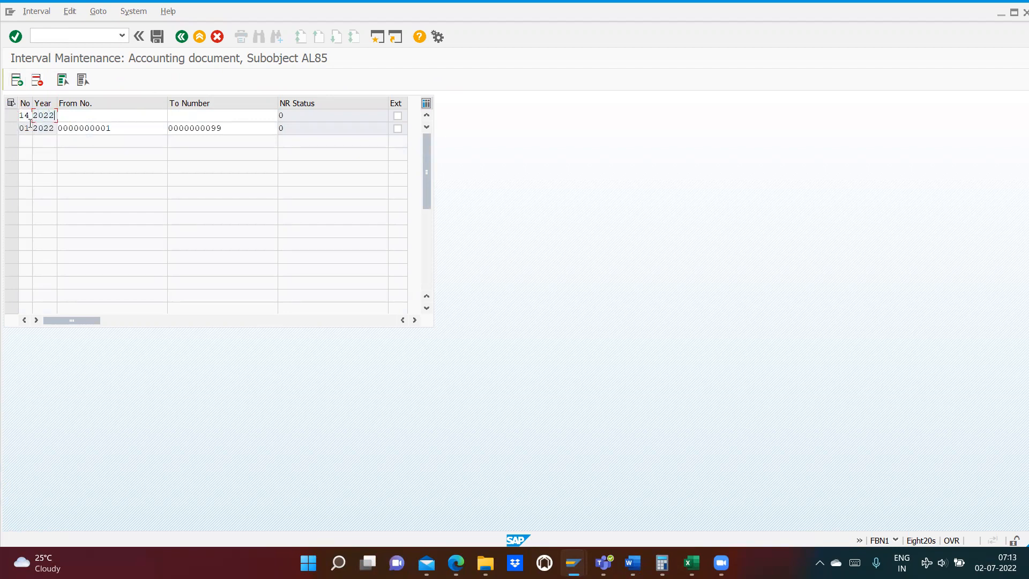
{"action": "key", "text": "Tab"}
{"action": "type", "text": "100"}
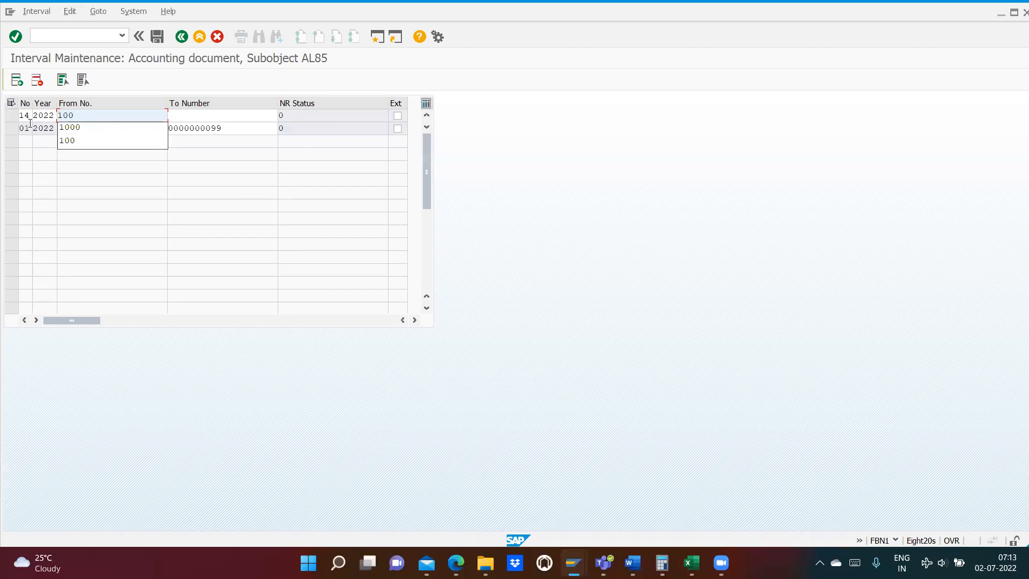
{"action": "key", "text": "Tab"}
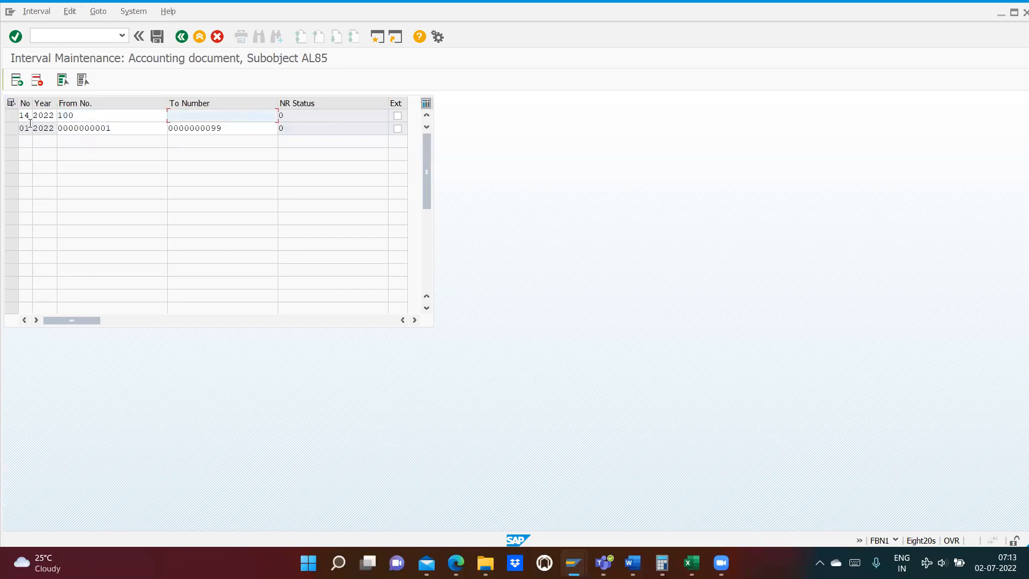
{"action": "type", "text": "199"}
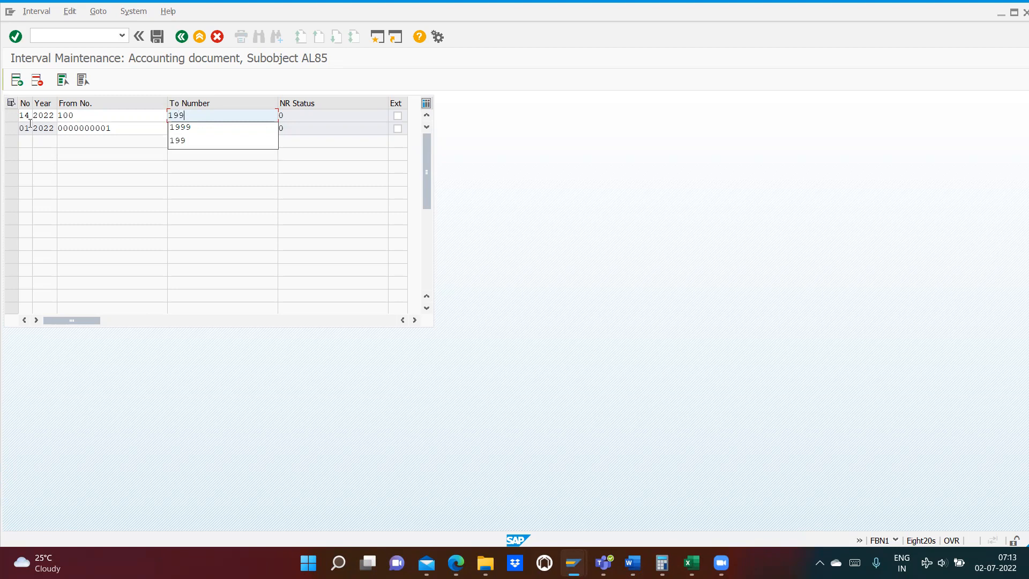
{"action": "left_click", "coordinate": [100, 184]}
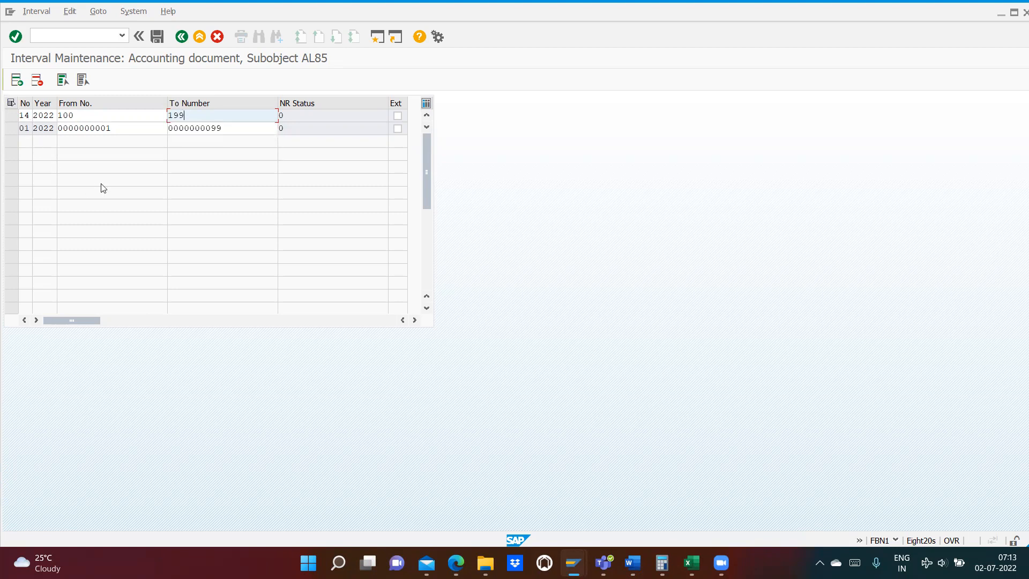
- Insert several blank lines and fill one with number range 15, year 2022, from 200 to 299
{"action": "left_click", "coordinate": [17, 81]}
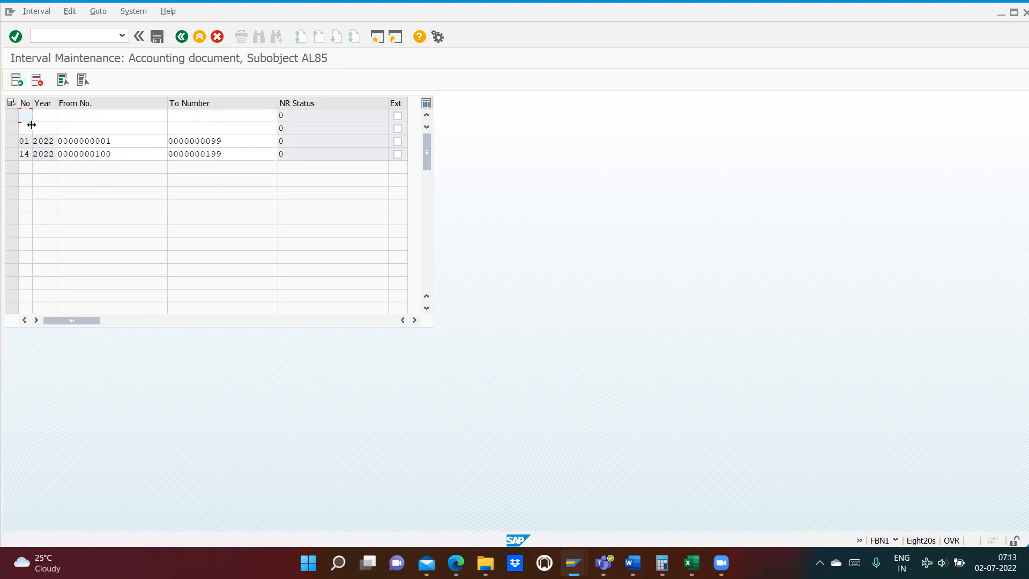
{"action": "left_click", "coordinate": [17, 81]}
{"action": "left_click", "coordinate": [16, 80]}
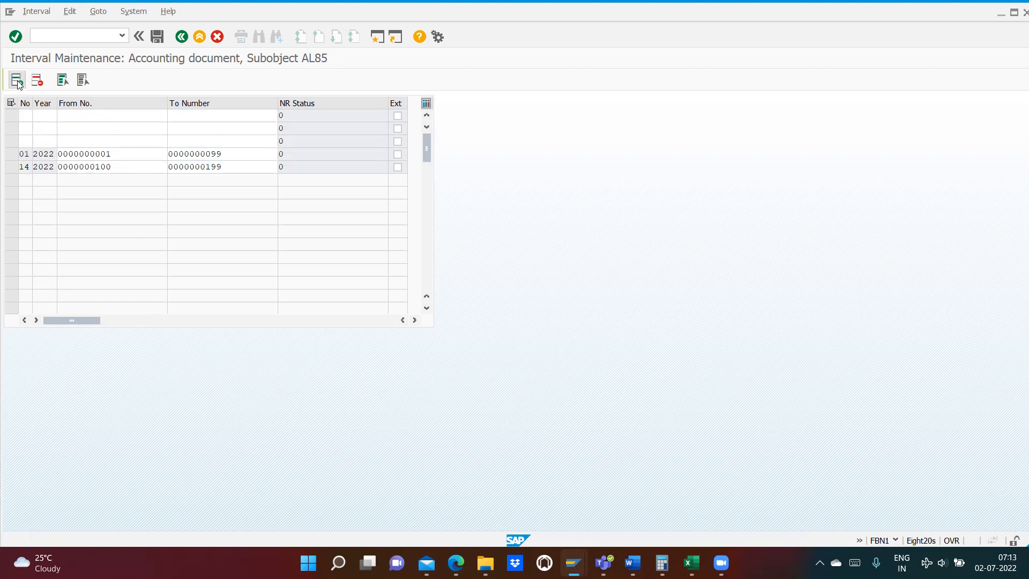
{"action": "left_click", "coordinate": [16, 81]}
{"action": "left_click", "coordinate": [27, 165]}
{"action": "type", "text": "15"}
{"action": "key", "text": "Tab"}
{"action": "type", "text": "2022"}
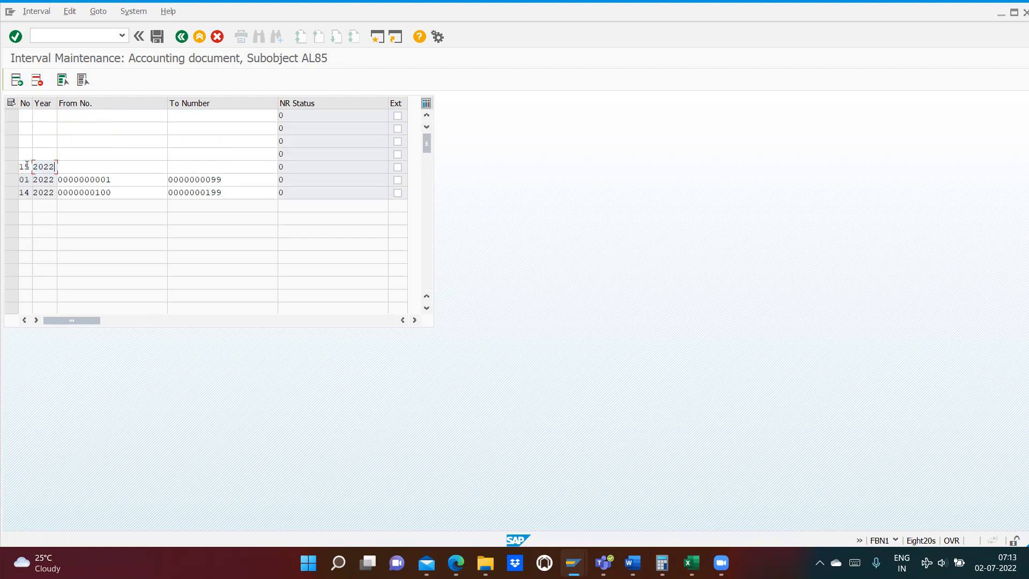
{"action": "key", "text": "Tab"}
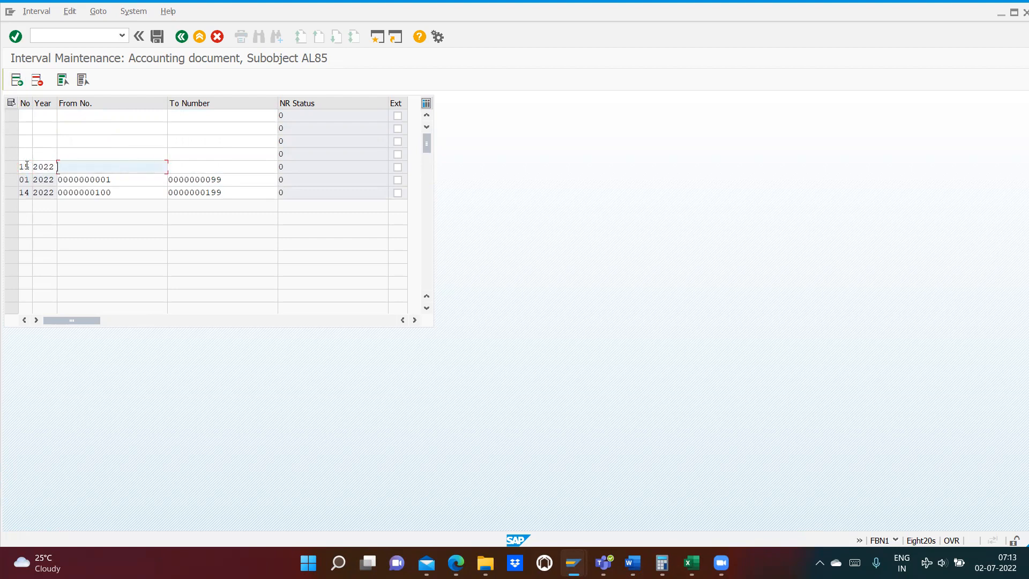
{"action": "type", "text": "200"}
{"action": "key", "text": "Tab"}
{"action": "type", "text": "299"}
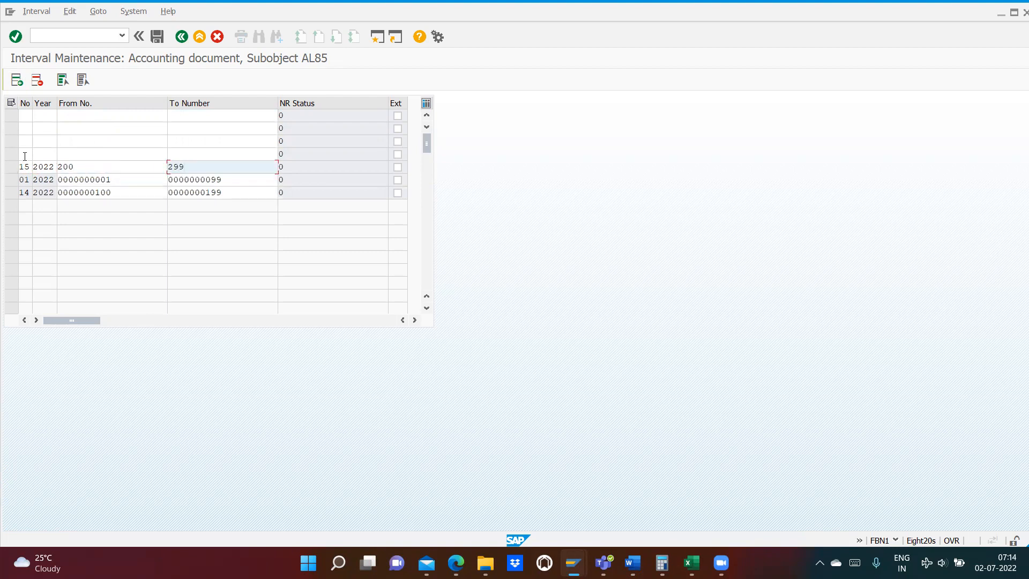
- Fill the next blank line with number range 16, year 2022, from 300 to 399
{"action": "left_click", "coordinate": [24, 155]}
{"action": "type", "text": "16"}
{"action": "key", "text": "Tab"}
{"action": "type", "text": "2022"}
{"action": "key", "text": "Tab"}
{"action": "type", "text": "300"}
{"action": "key", "text": "Tab"}
{"action": "type", "text": "399"}
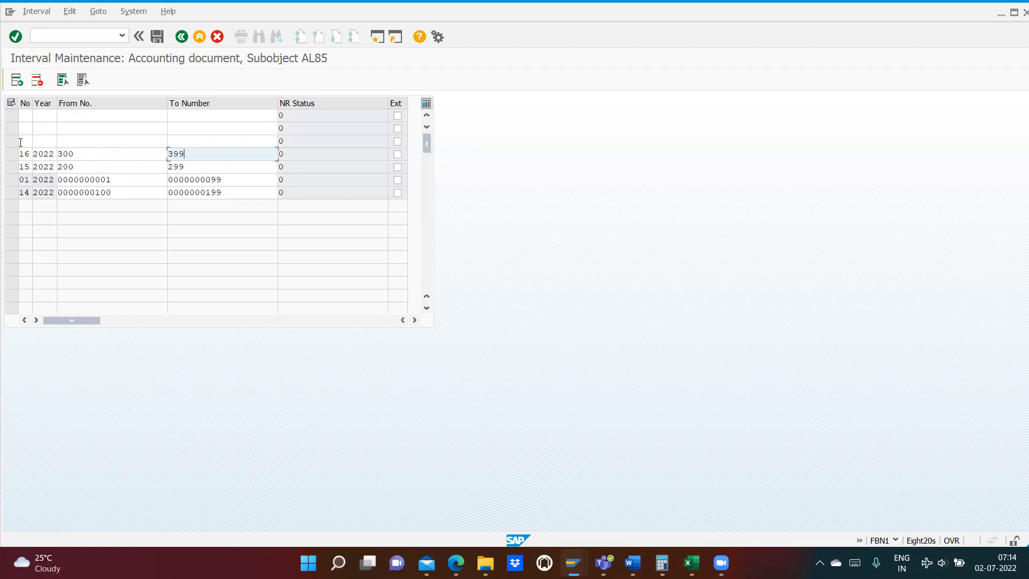
- Fill the blank line above range 16 with number range 17, year 2022, from 400 to 499
{"action": "left_click", "coordinate": [20, 142]}
{"action": "type", "text": "17"}
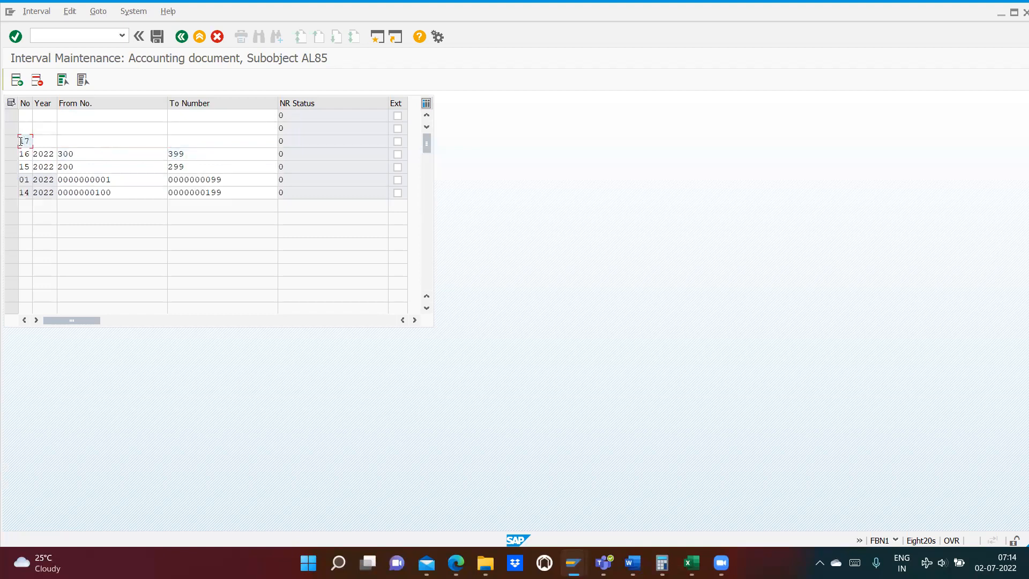
{"action": "key", "text": "Tab"}
{"action": "type", "text": "2"}
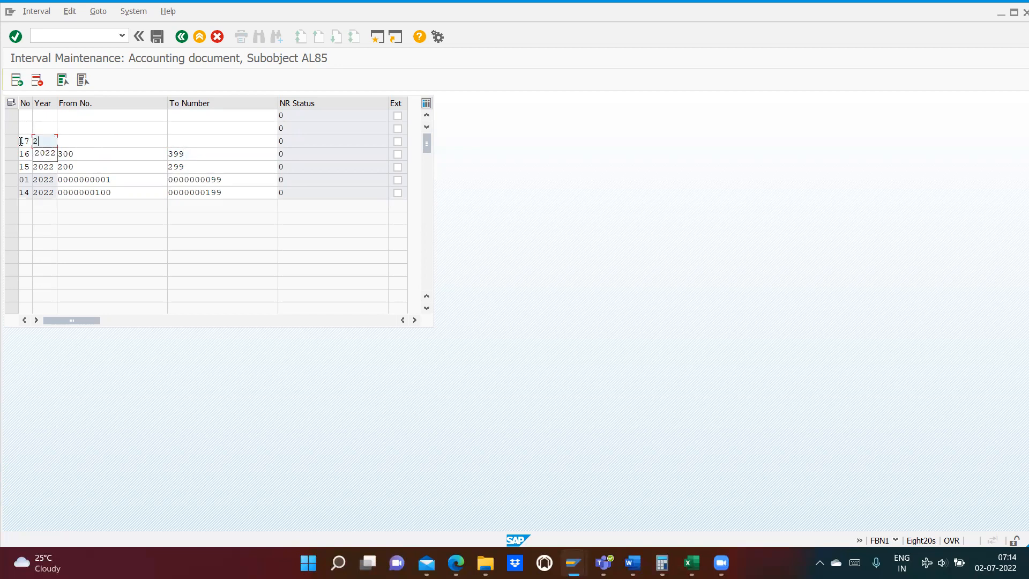
{"action": "type", "text": "022 "}
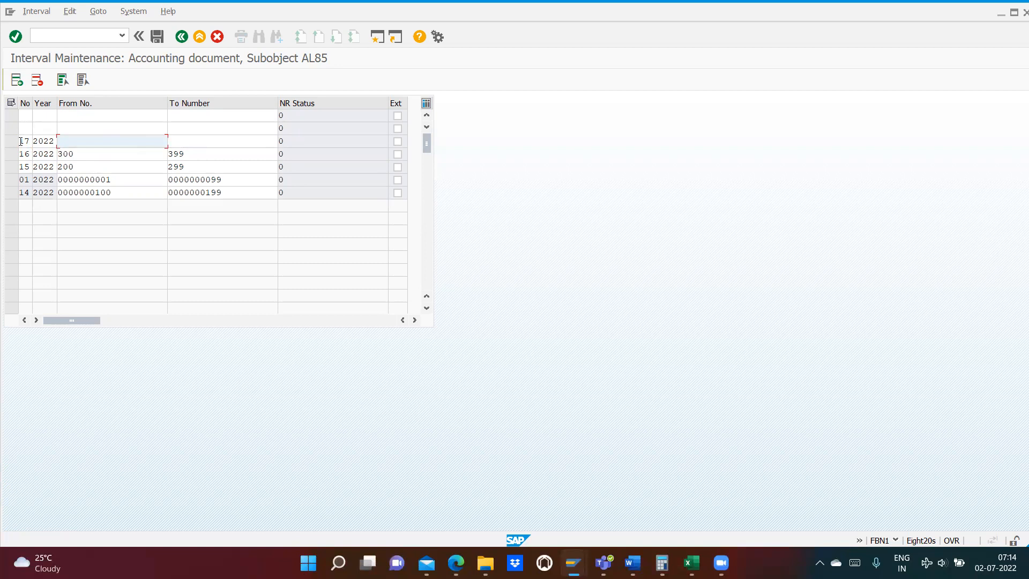
{"action": "type", "text": "400"}
{"action": "key", "text": "Tab"}
{"action": "type", "text": "499"}
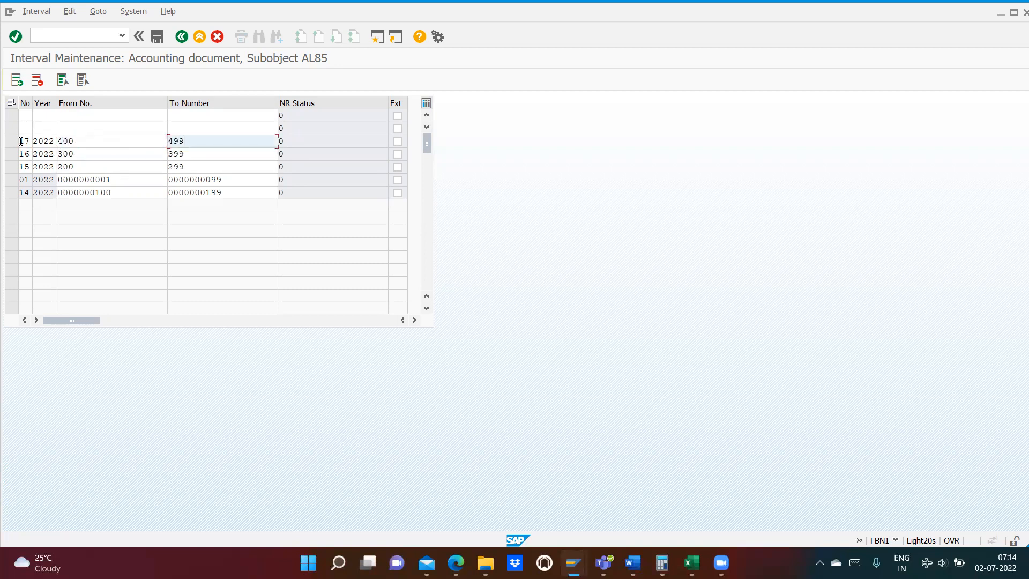
- Fill the blank line above range 17 with number range 18, year 2022, from 500 to 599
{"action": "left_click", "coordinate": [25, 132]}
{"action": "type", "text": "18"}
{"action": "key", "text": "Tab"}
{"action": "type", "text": "202"}
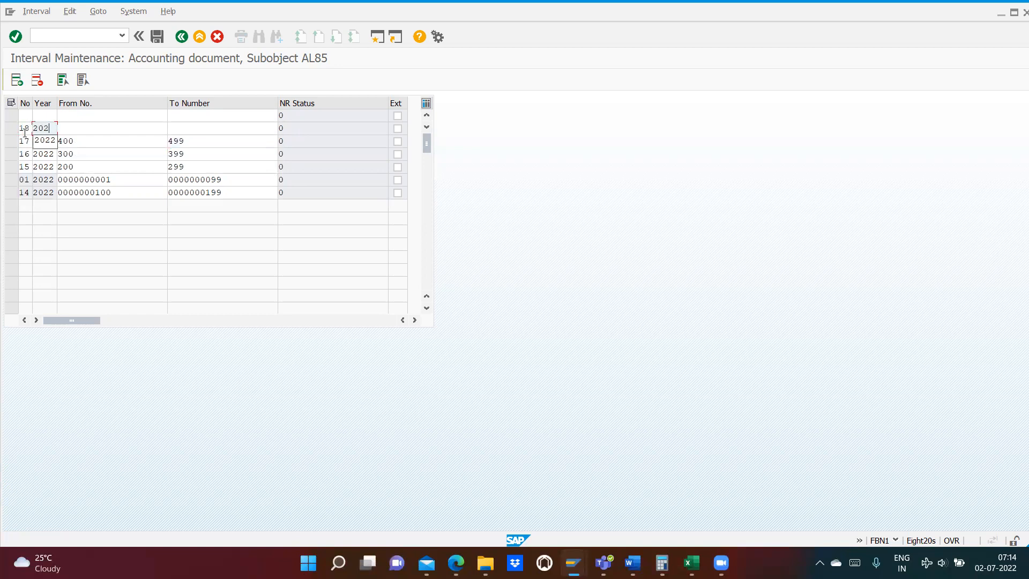
{"action": "type", "text": "2"}
{"action": "key", "text": "Tab"}
{"action": "type", "text": "500"}
{"action": "key", "text": "Tab"}
{"action": "type", "text": "599"}
- Fill the remaining blank line with number range 19, year 2022, from 600 to 699
{"action": "left_click", "coordinate": [24, 115]}
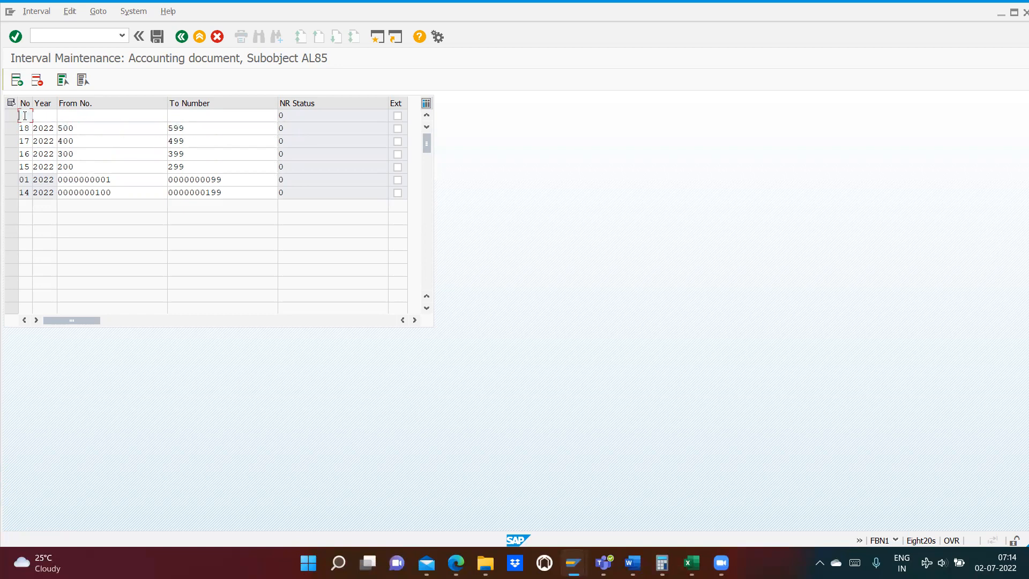
{"action": "type", "text": "19 "}
{"action": "type", "text": "2022 "}
{"action": "type", "text": "600"}
{"action": "key", "text": "Tab"}
{"action": "type", "text": "699"}
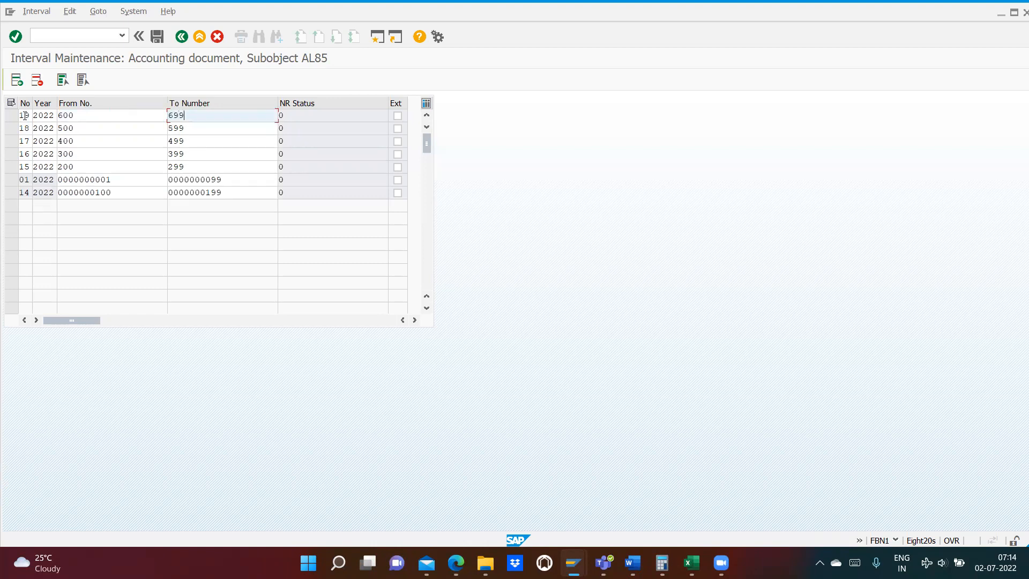
- Insert a new line for number range 20, year 2022, from 700 to 799, and confirm the entries
{"action": "left_click", "coordinate": [16, 80]}
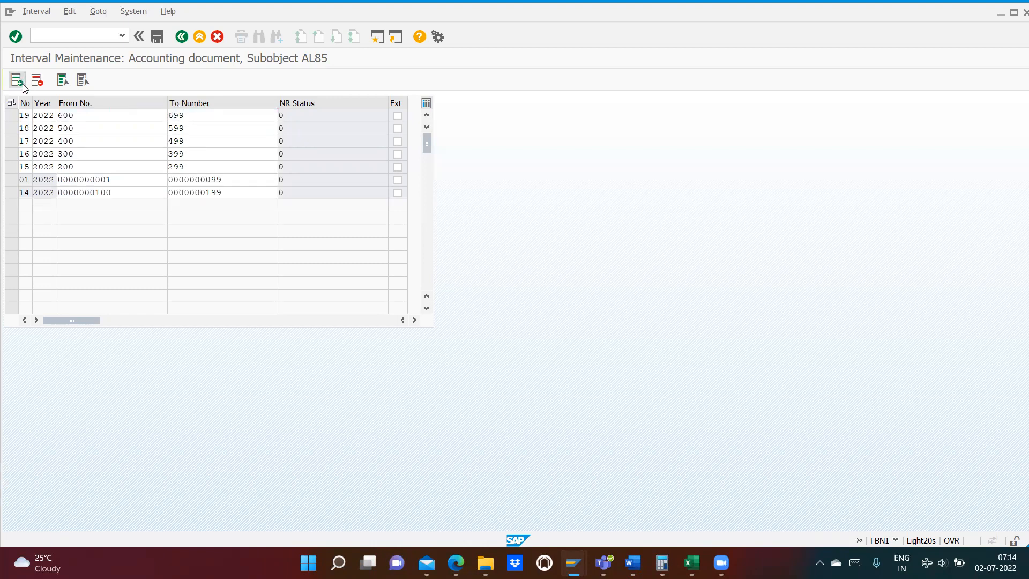
{"action": "left_click", "coordinate": [29, 180]}
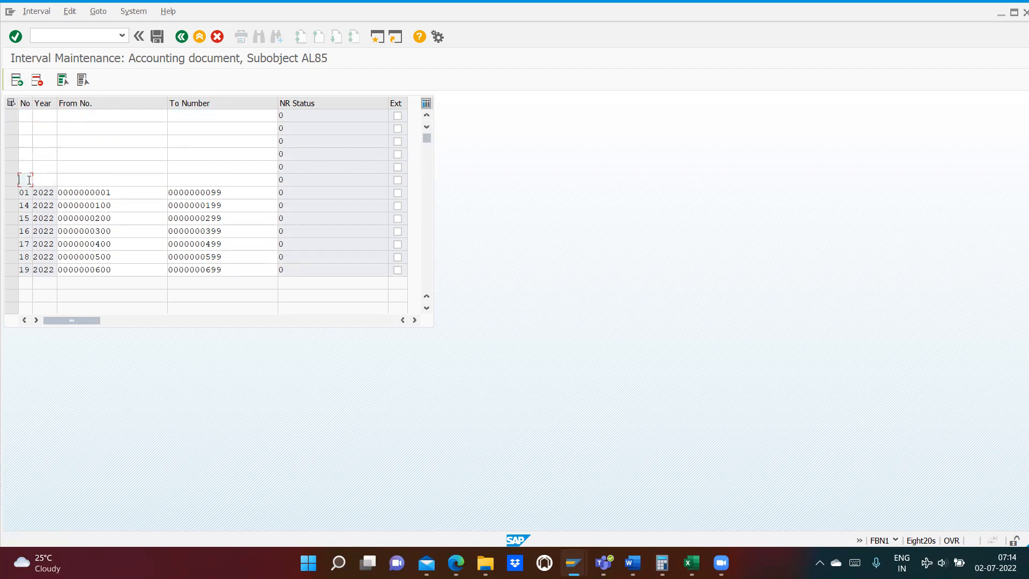
{"action": "type", "text": "20"}
{"action": "type", "text": "2022"}
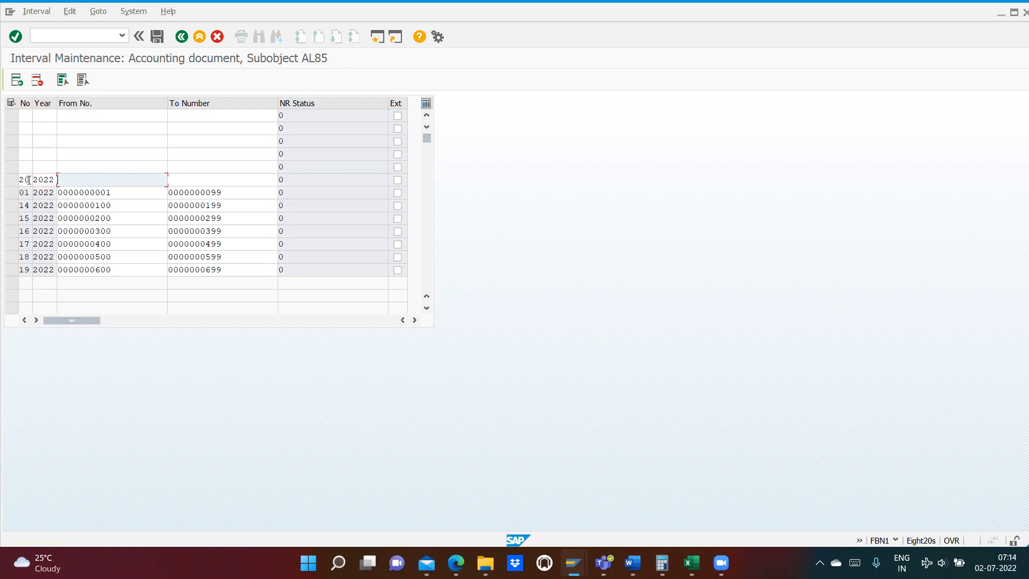
{"action": "type", "text": "7"}
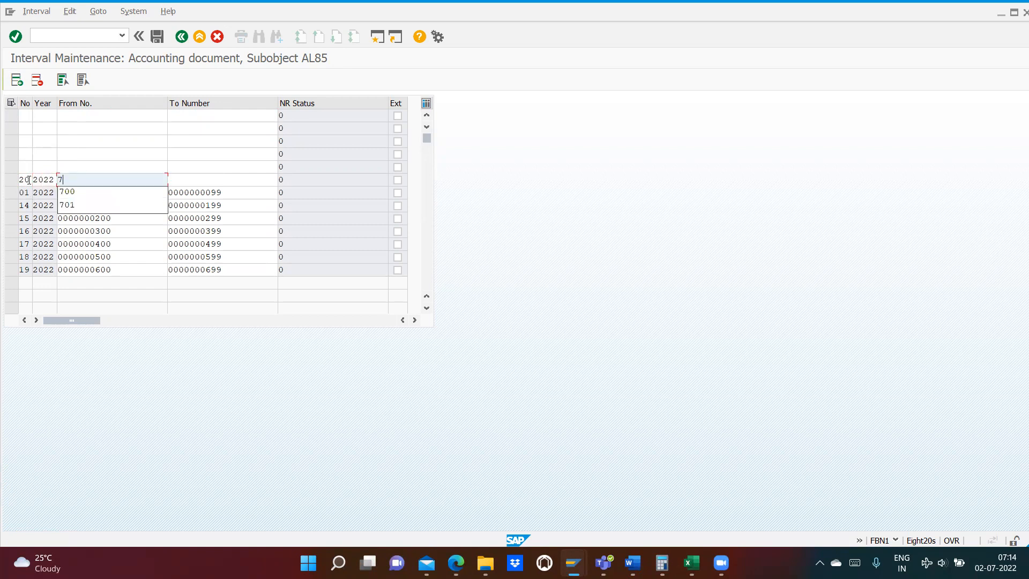
{"action": "type", "text": "00799"}
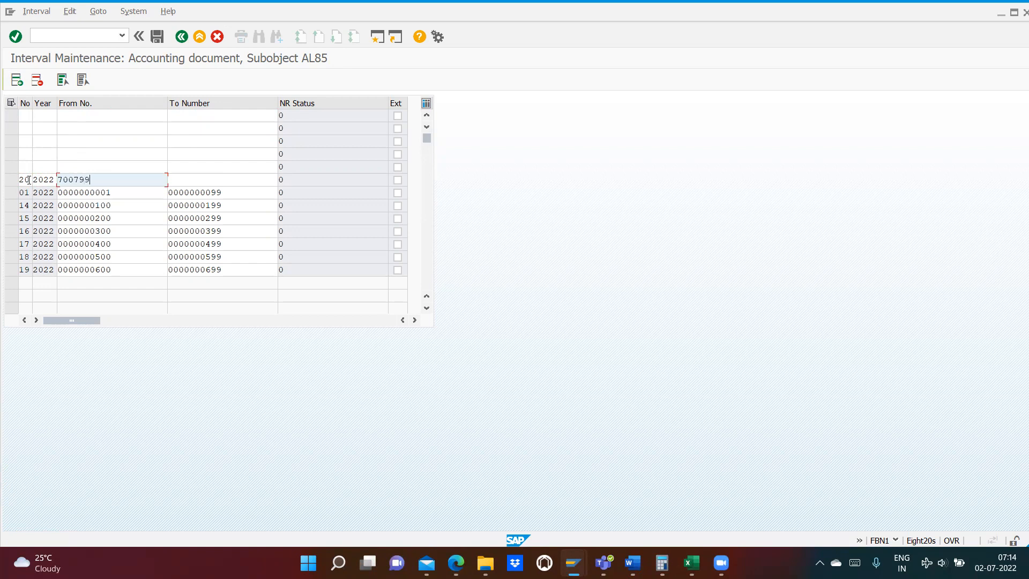
{"action": "key", "text": "BackSpace"}
{"action": "key", "text": "BackSpace"}
{"action": "key", "text": "BackSpace"}
{"action": "key", "text": "Tab"}
{"action": "type", "text": "799"}
{"action": "key", "text": "Return"}
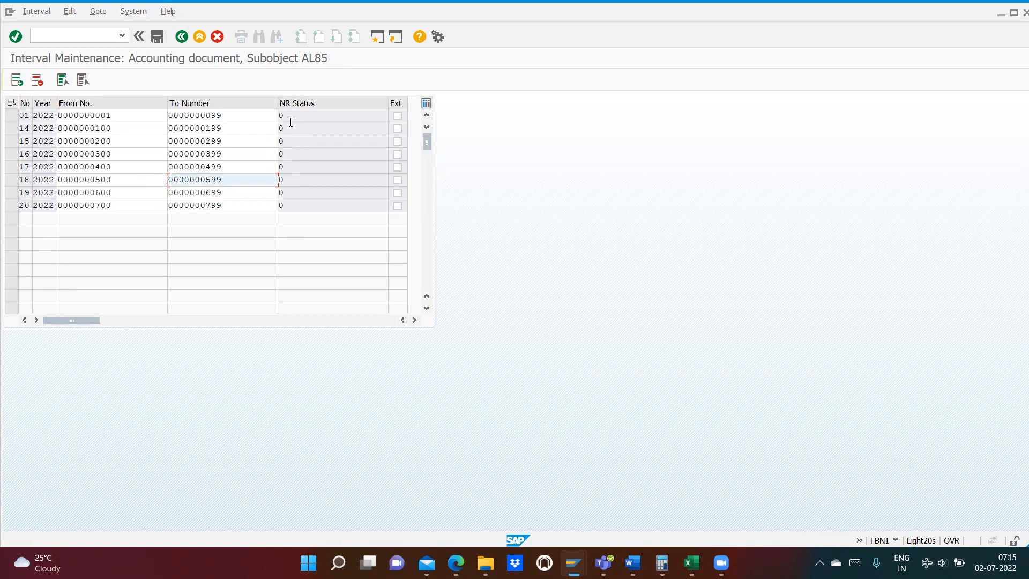
- Save the number range intervals and accept the transport notice
{"action": "left_click", "coordinate": [155, 37]}
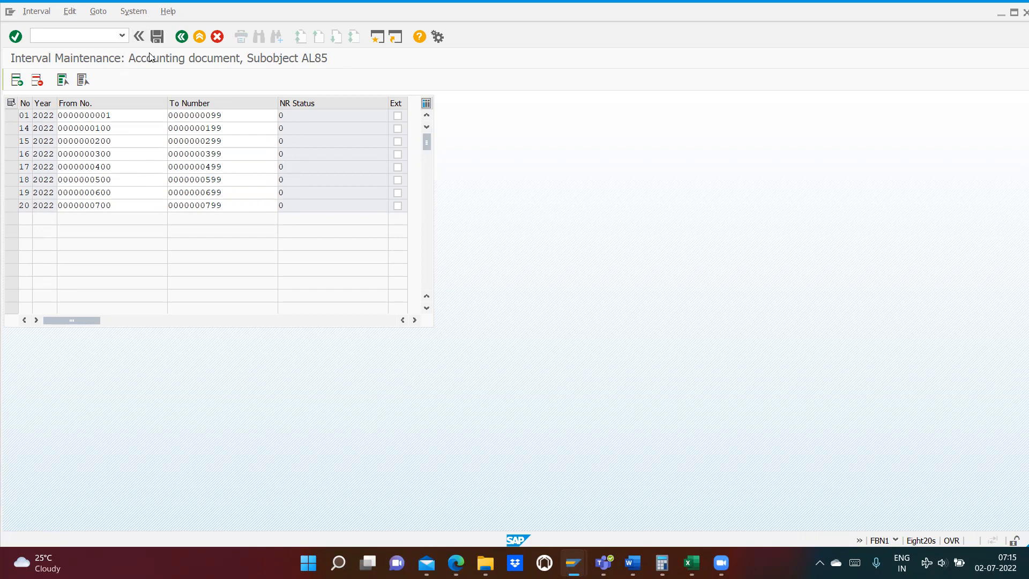
{"action": "left_click", "coordinate": [416, 377]}
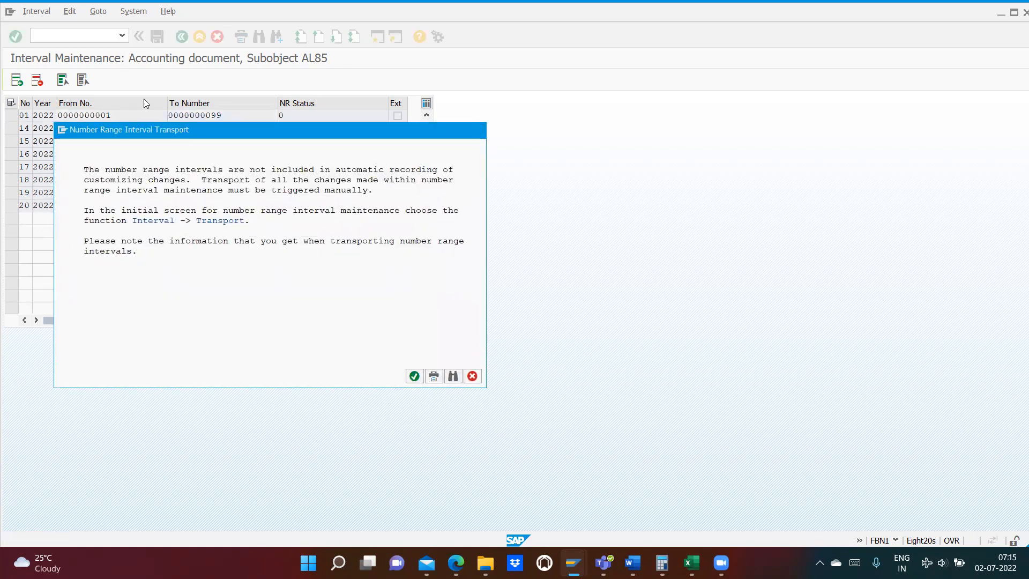
- Open G/L account document entry with transaction FB50
{"action": "type", "text": "/nfb50"}
{"action": "key", "text": "Return"}
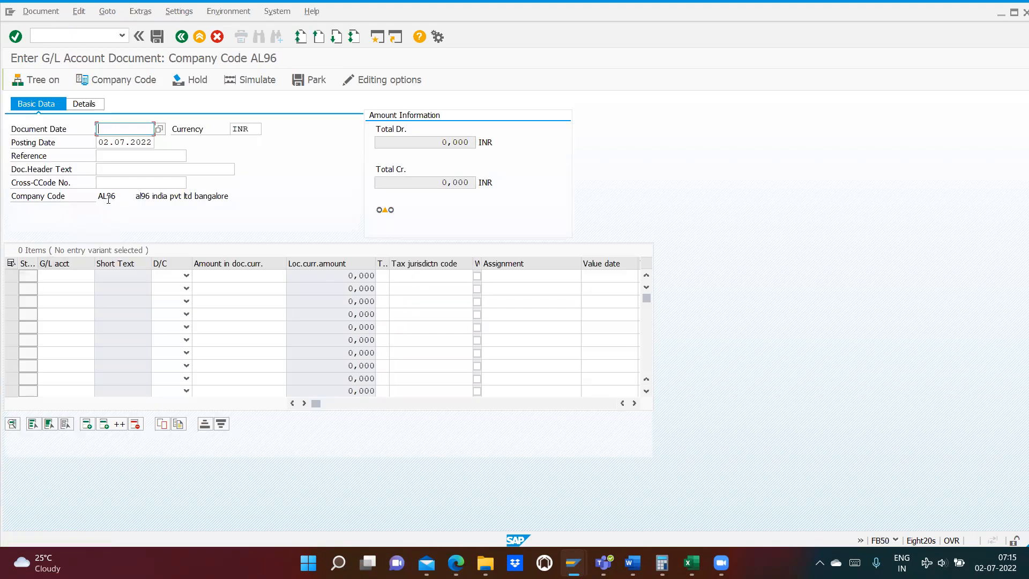
- Switch the company code of the G/L document entry to AL85
{"action": "left_click", "coordinate": [108, 81]}
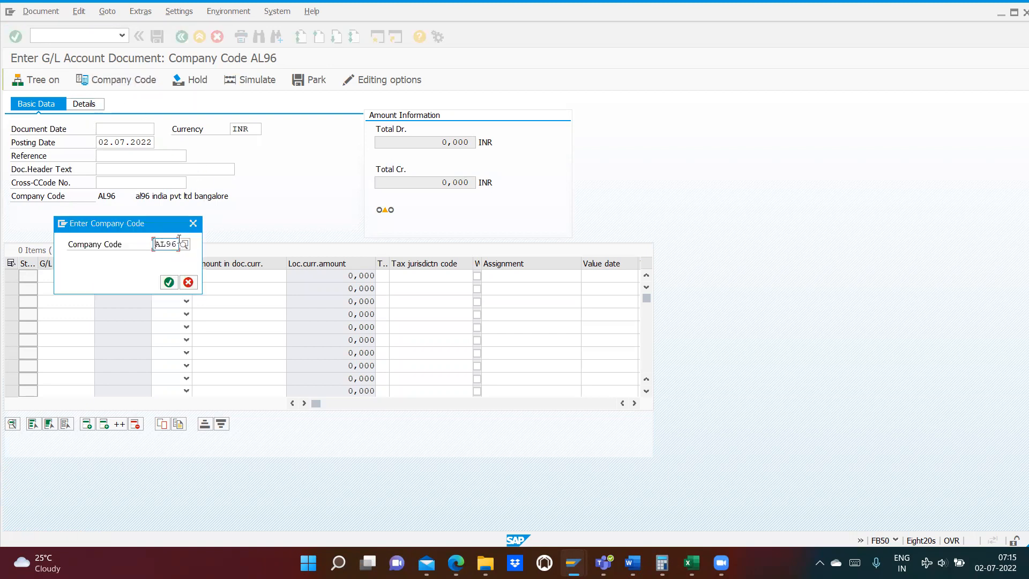
{"action": "left_click", "coordinate": [179, 244]}
{"action": "key", "text": "BackSpace"}
{"action": "key", "text": "BackSpace"}
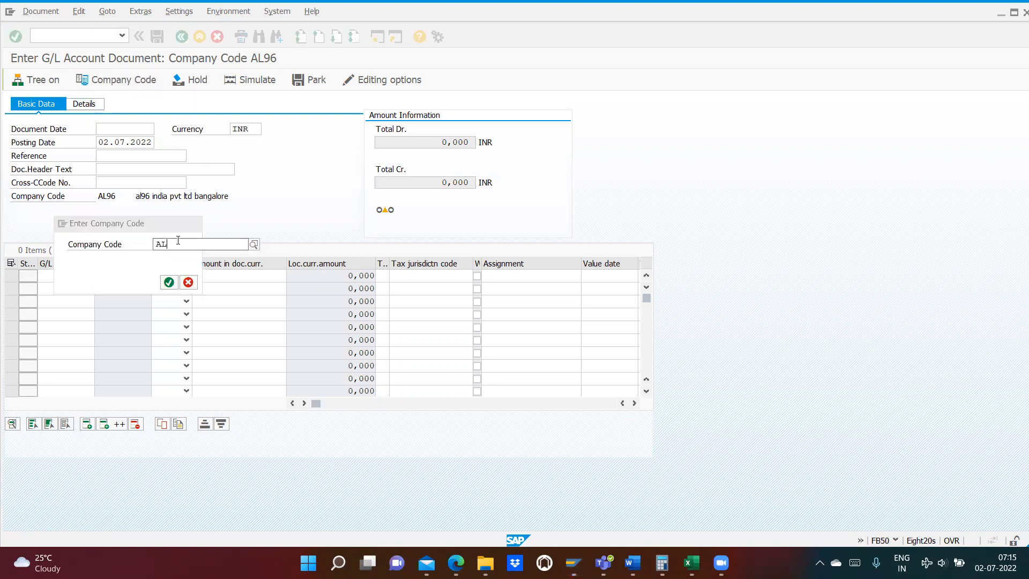
{"action": "type", "text": "85"}
{"action": "key", "text": "Return"}
{"action": "key", "text": "Return"}
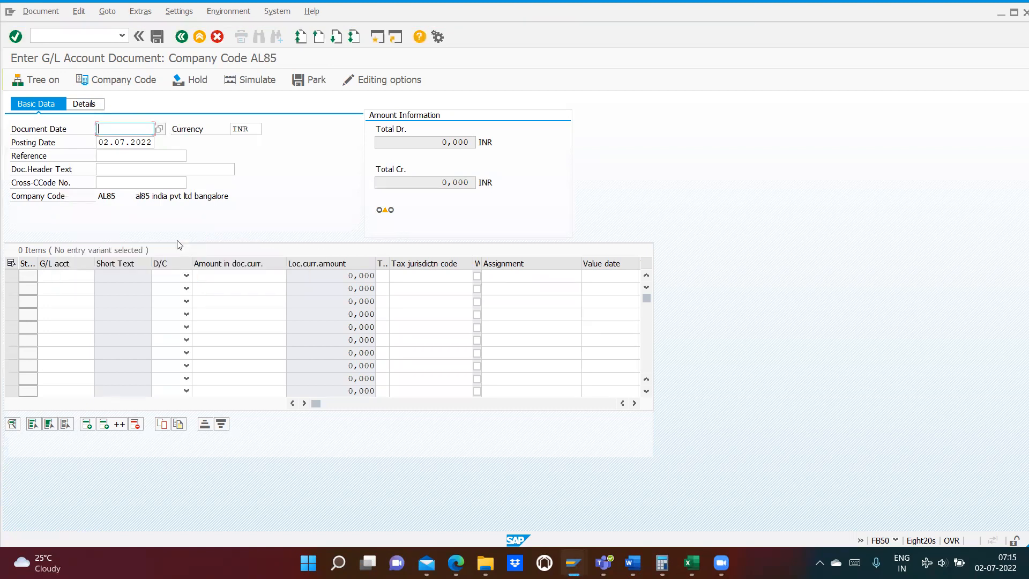
- Set the document date to 02.07.2022 and the reference to test
{"action": "left_click", "coordinate": [160, 129]}
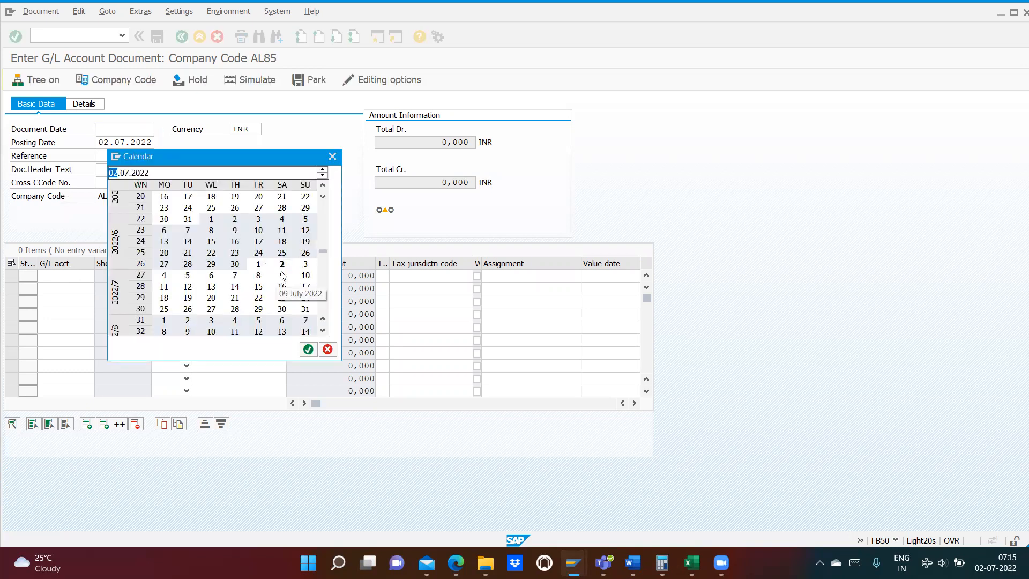
{"action": "double_click", "coordinate": [282, 264]}
{"action": "left_click", "coordinate": [106, 156]}
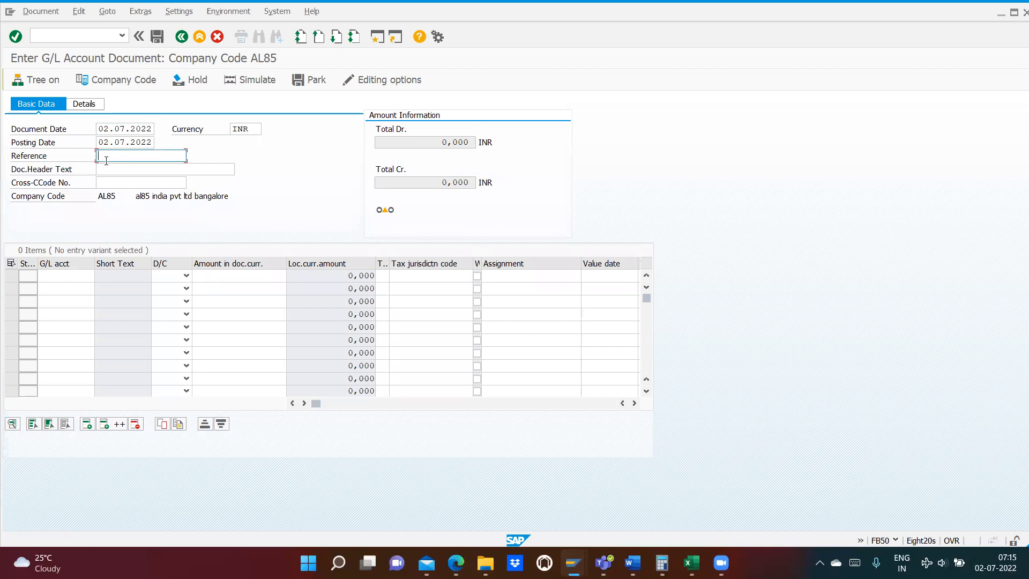
{"action": "type", "text": "test"}
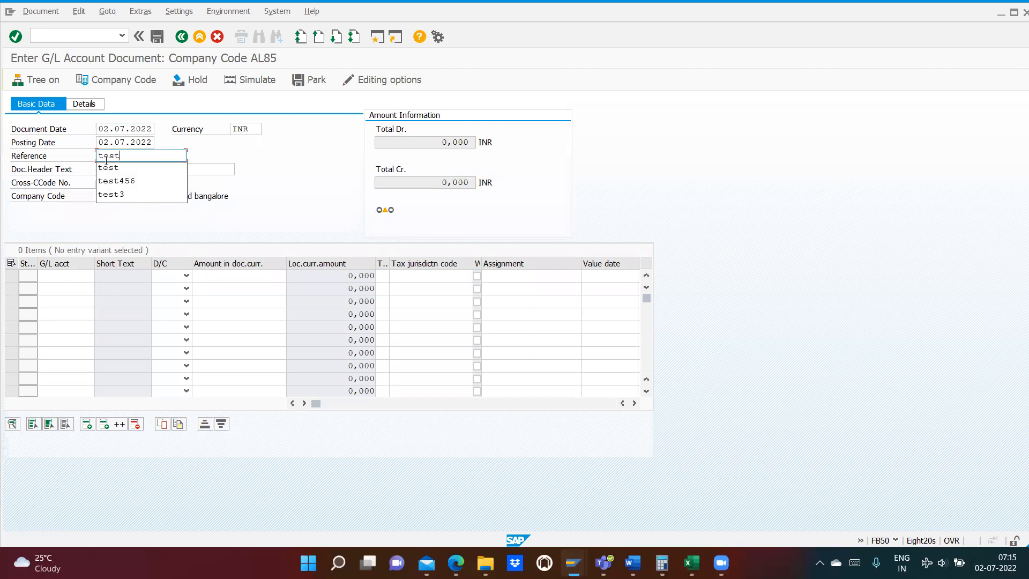
{"action": "left_click", "coordinate": [316, 191]}
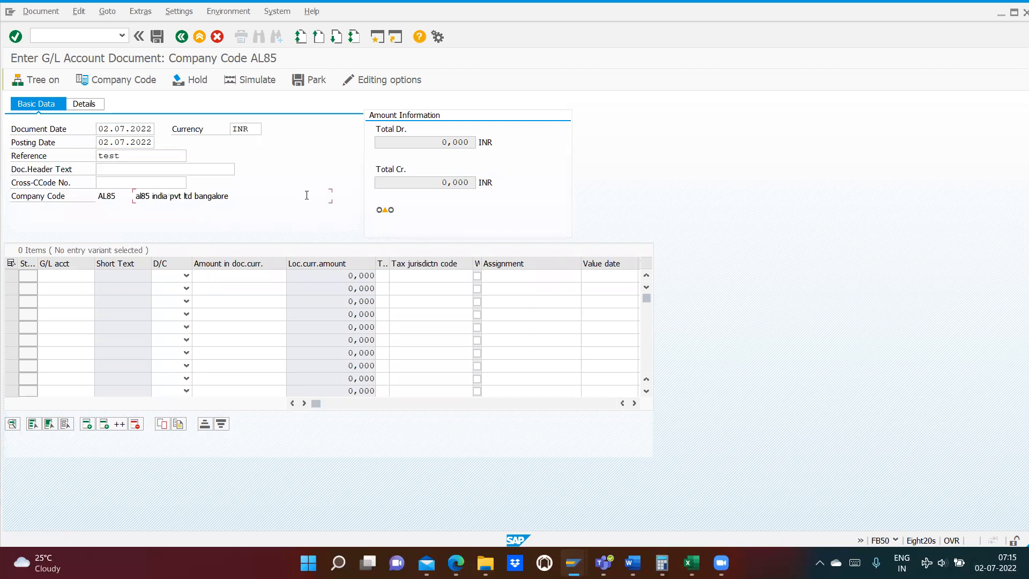
- Fill the first line item with the rent paid account 400200 as a debit of 100
{"action": "left_click", "coordinate": [63, 276]}
{"action": "left_click", "coordinate": [55, 283]}
{"action": "left_click", "coordinate": [55, 279]}
{"action": "left_click", "coordinate": [103, 276]}
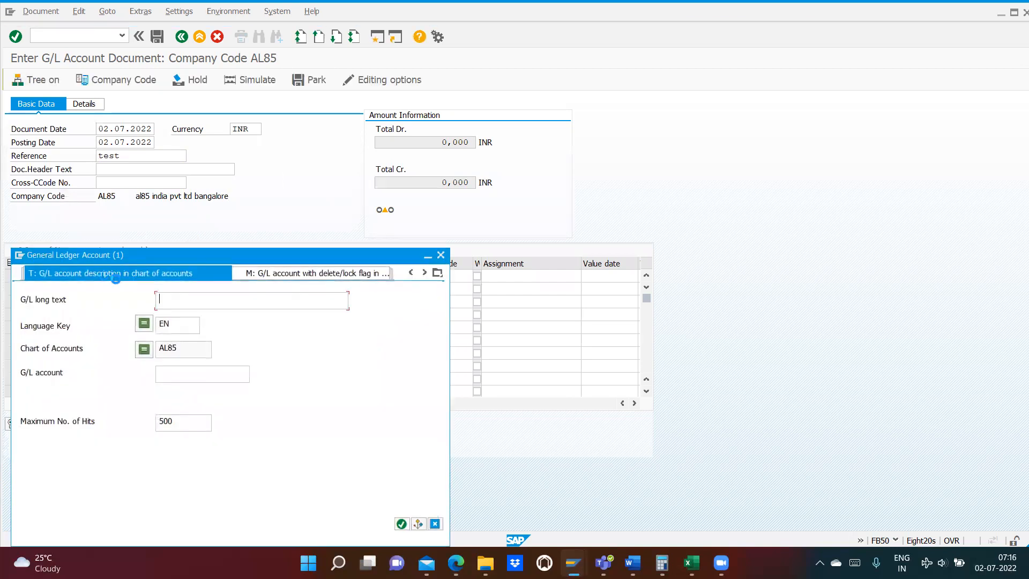
{"action": "left_click", "coordinate": [402, 524]}
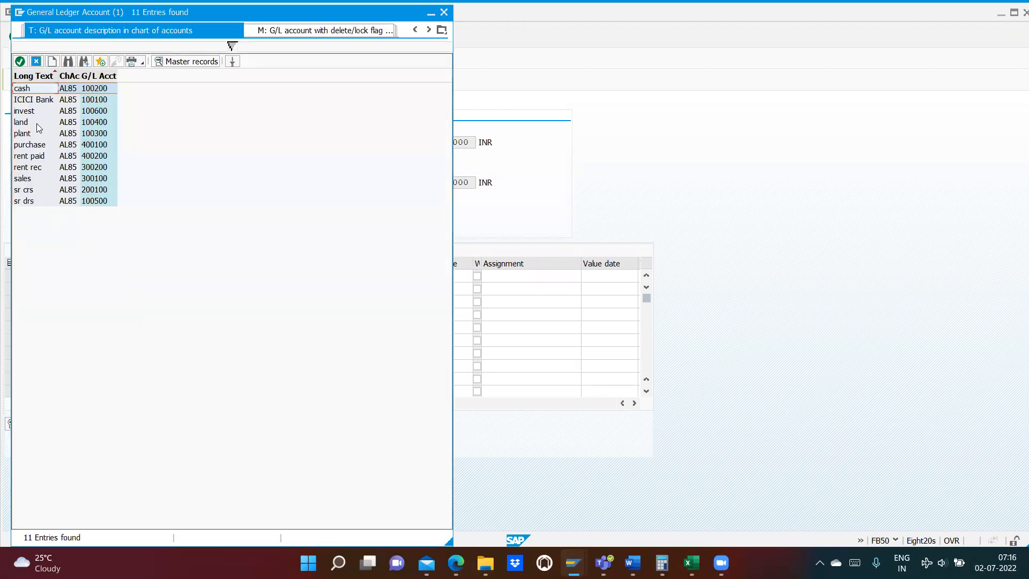
{"action": "left_click", "coordinate": [31, 156]}
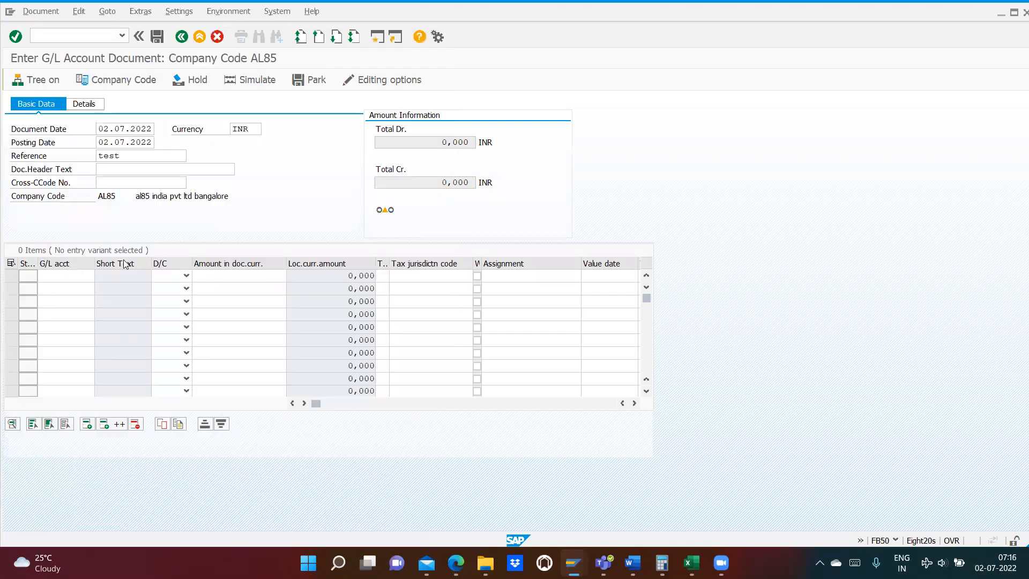
{"action": "left_click", "coordinate": [176, 276]}
{"action": "left_click", "coordinate": [163, 300]}
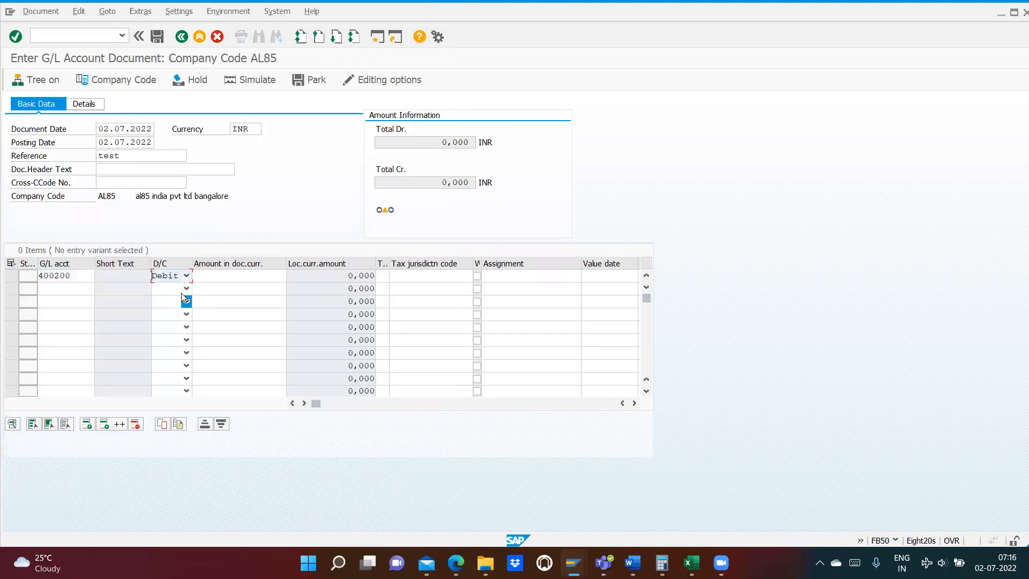
{"action": "left_click", "coordinate": [209, 275]}
{"action": "type", "text": "100"}
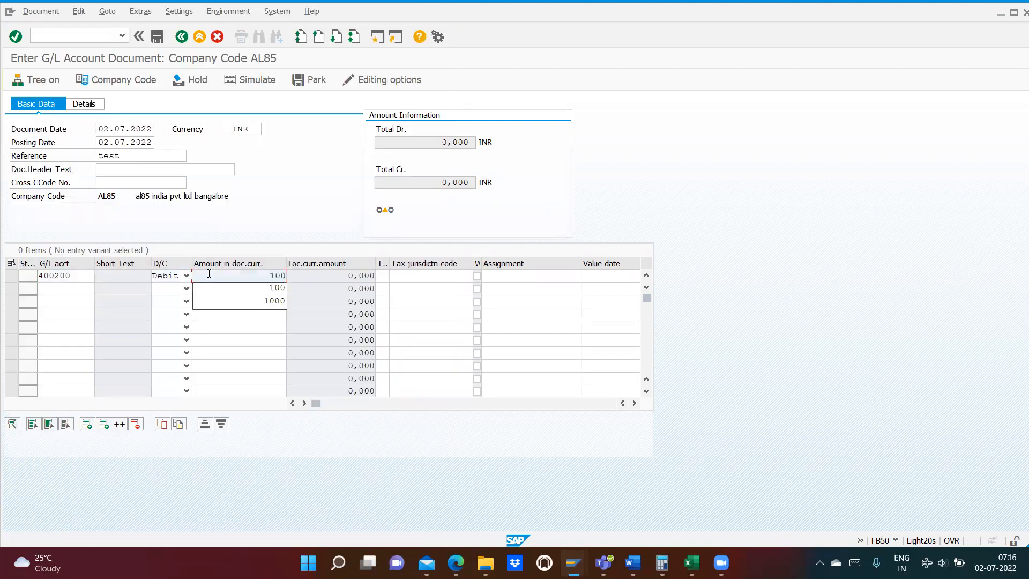
- Fill the second line item with the ICICI Bank account 100100 as a credit of 100
{"action": "left_click", "coordinate": [236, 290]}
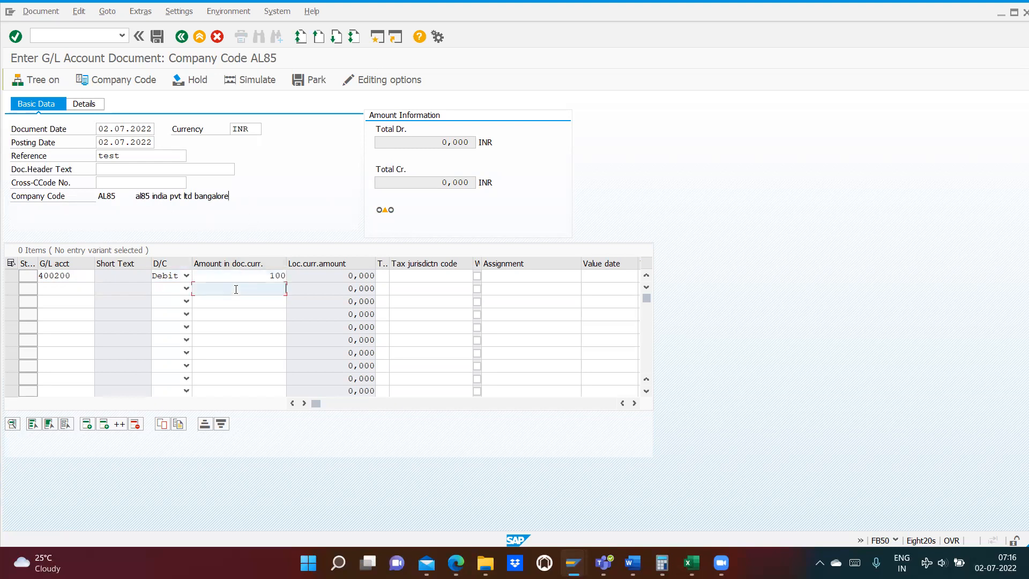
{"action": "type", "text": "100"}
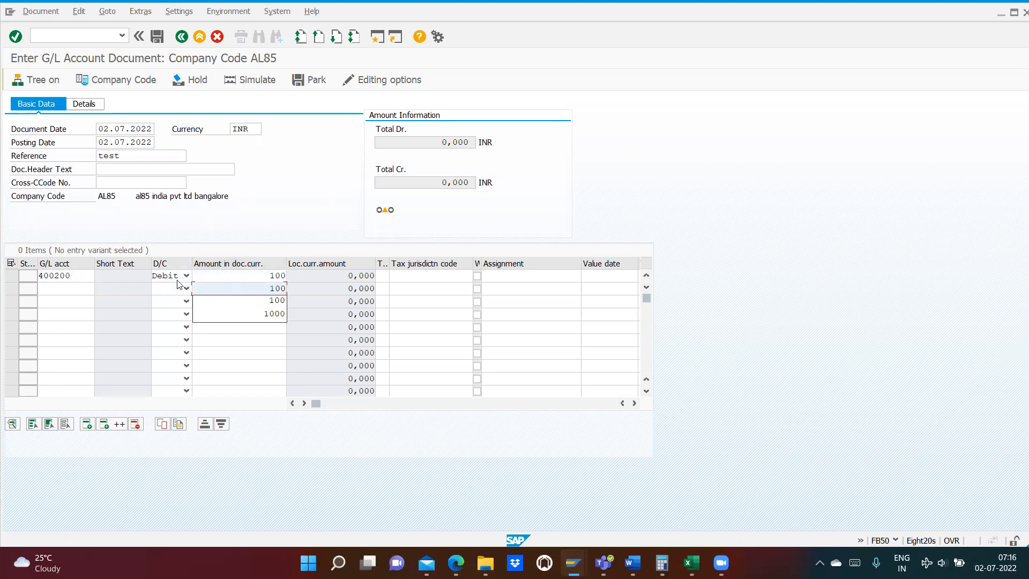
{"action": "left_click", "coordinate": [186, 288]}
{"action": "left_click", "coordinate": [170, 313]}
{"action": "left_click", "coordinate": [61, 287]}
{"action": "left_click", "coordinate": [101, 290]}
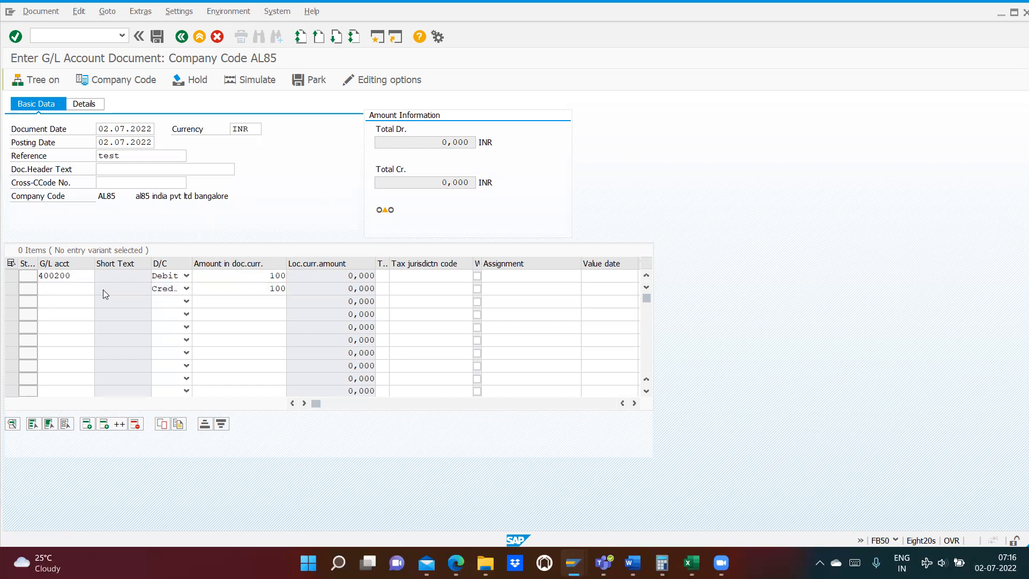
{"action": "left_click", "coordinate": [405, 527]}
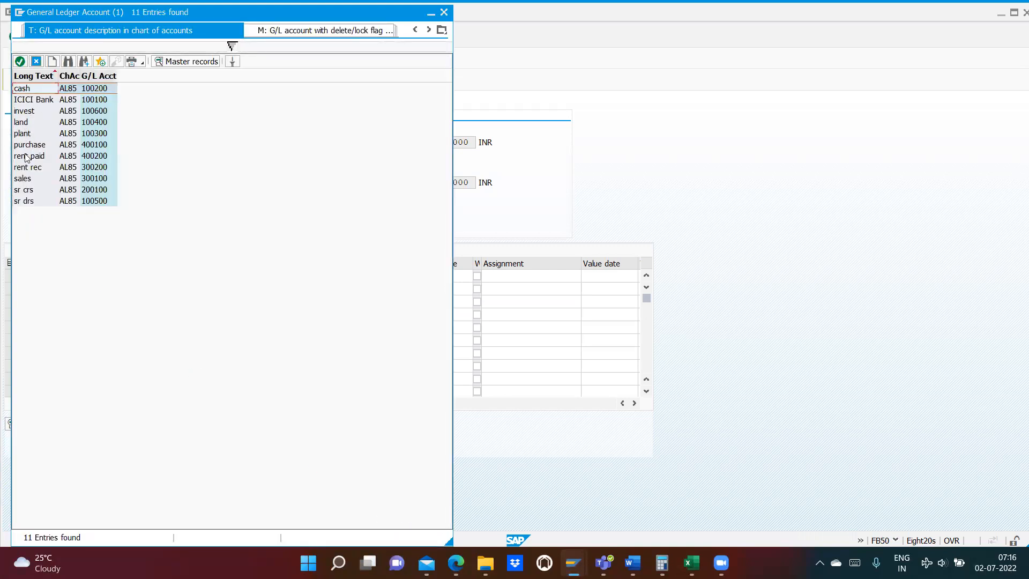
{"action": "double_click", "coordinate": [29, 101]}
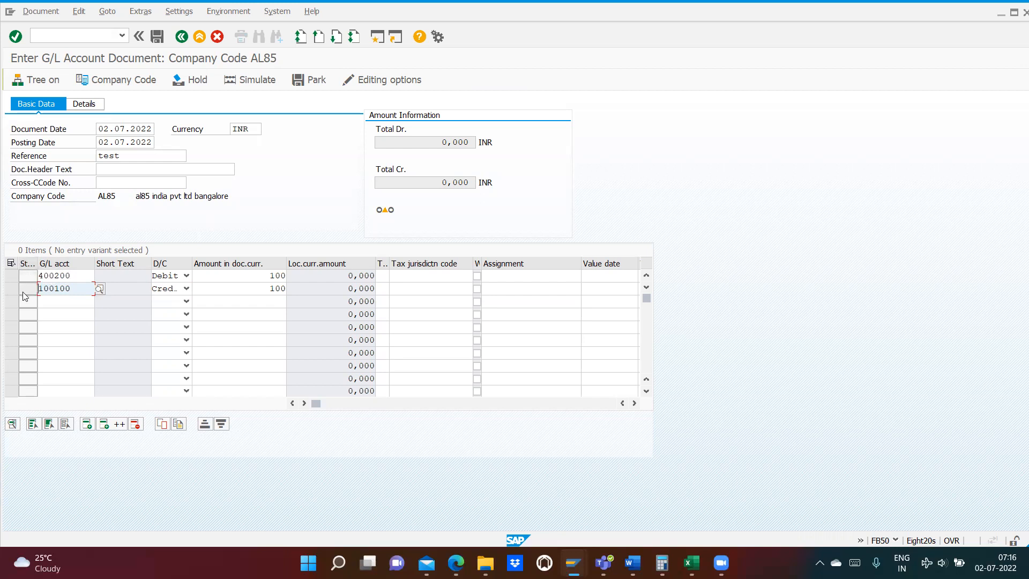
- Enter the value date 02.07.2022 for the ICICI bank line and confirm the line items
{"action": "key", "text": "Return"}
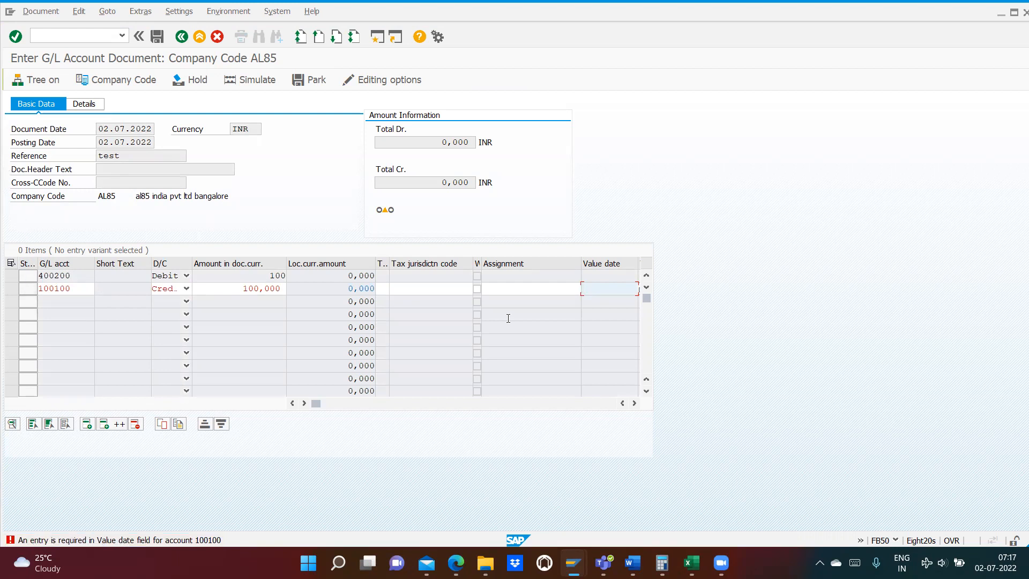
{"action": "left_click", "coordinate": [634, 404]}
{"action": "left_click", "coordinate": [554, 288]}
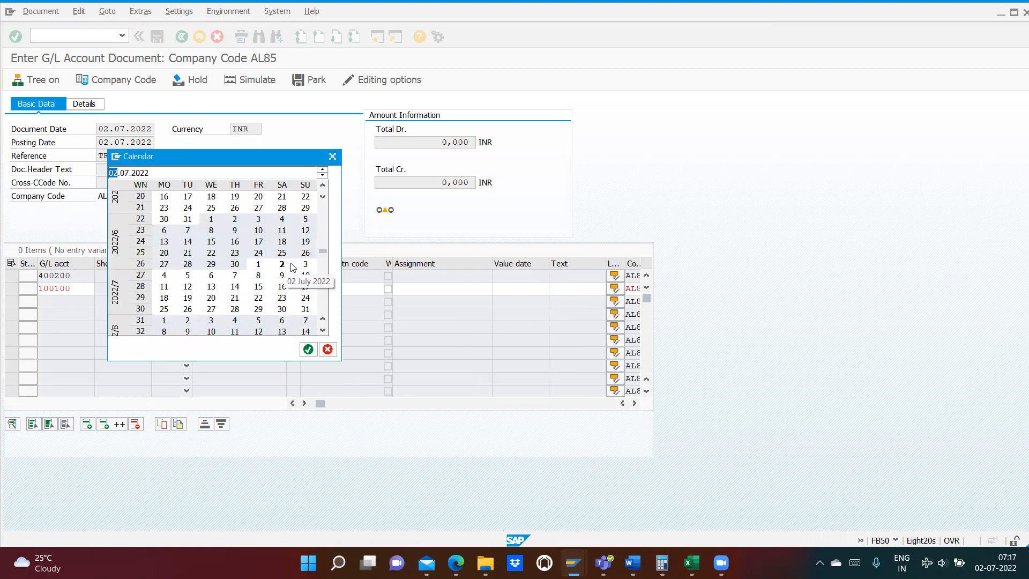
{"action": "double_click", "coordinate": [283, 264]}
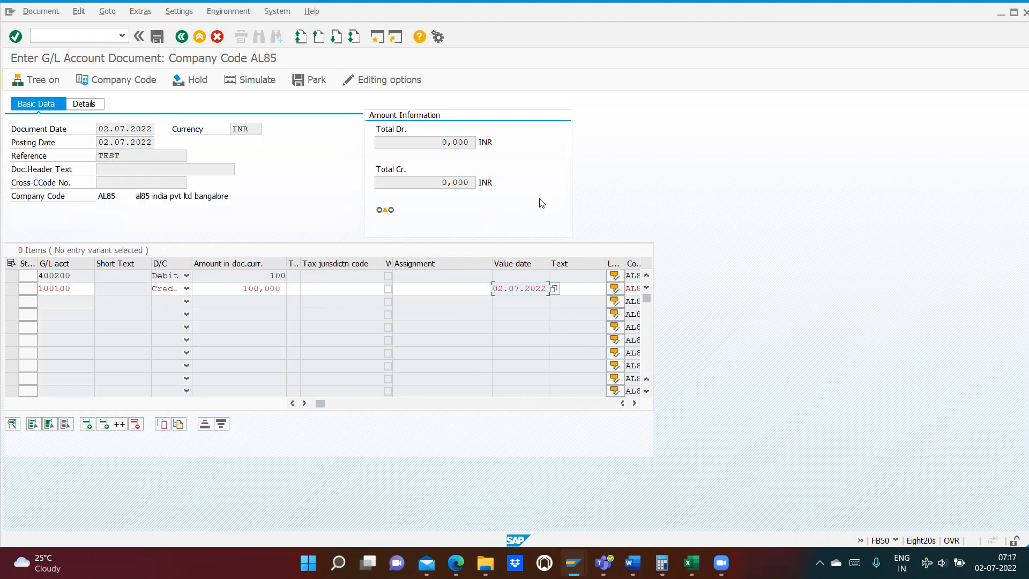
{"action": "key", "text": "Return"}
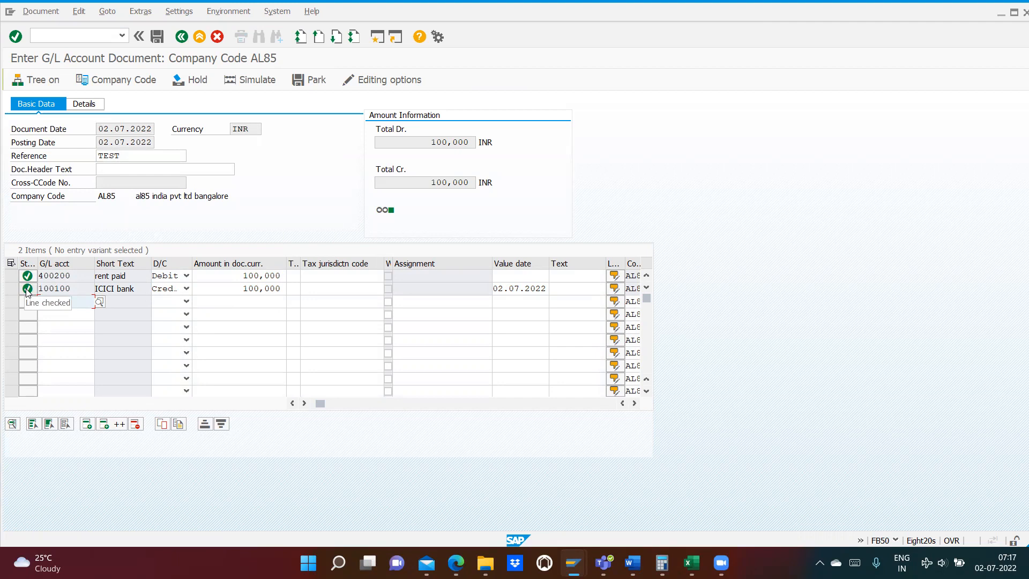
- Simulate the rent payment document and post it
{"action": "left_click", "coordinate": [250, 81]}
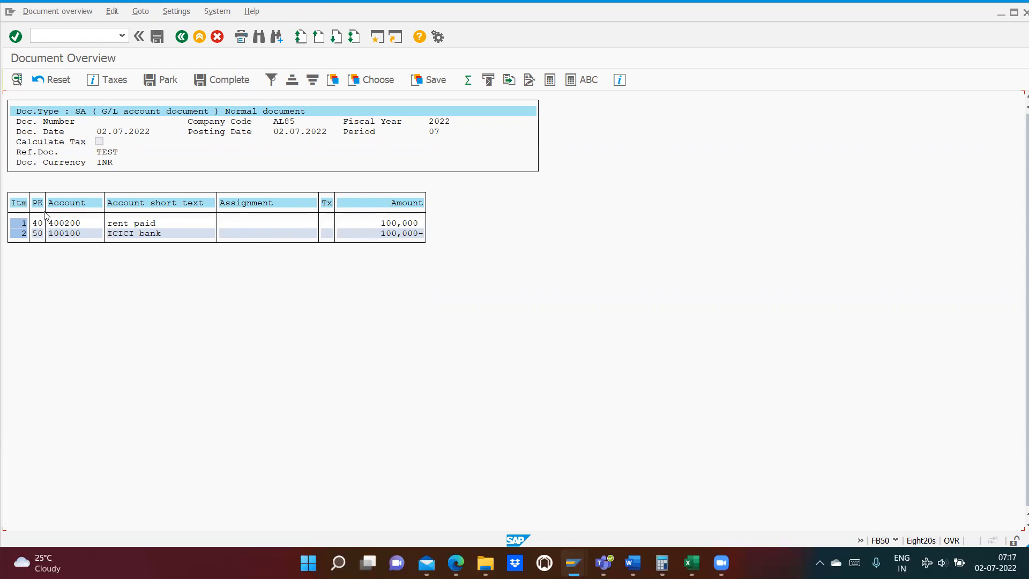
{"action": "left_click", "coordinate": [157, 37]}
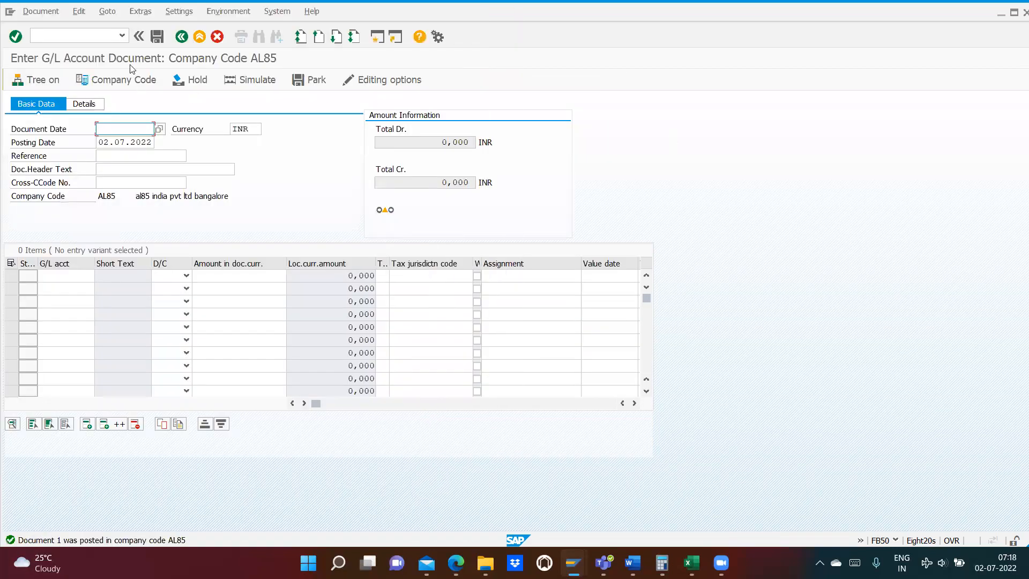
- Display the number range intervals of company code AL85 in transaction FBN1 and check the number status of range 01
{"action": "left_click", "coordinate": [103, 37]}
{"action": "type", "text": "/nfb03"}
{"action": "key", "text": "Return"}
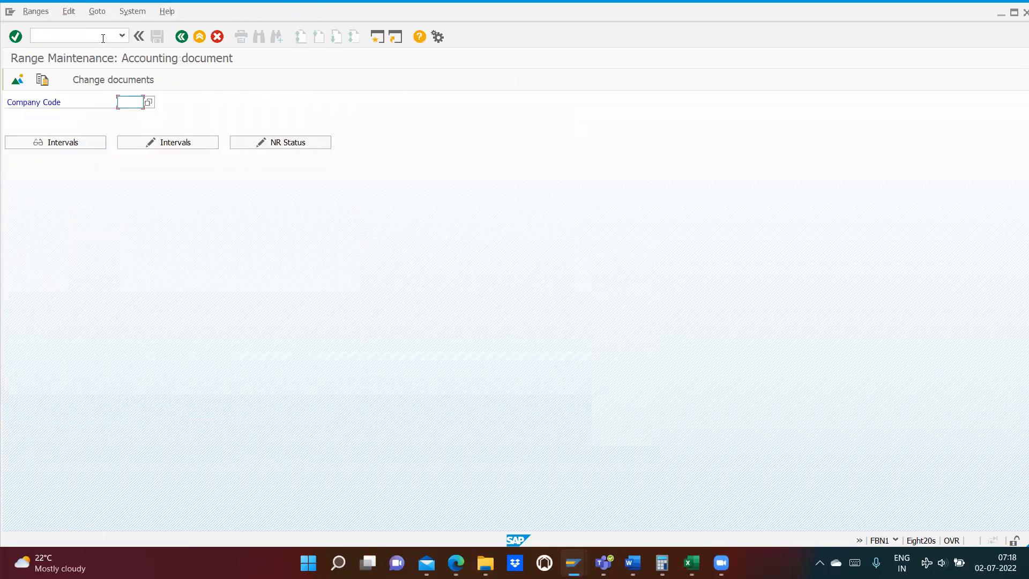
{"action": "type", "text": "al85"}
{"action": "left_click", "coordinate": [62, 142]}
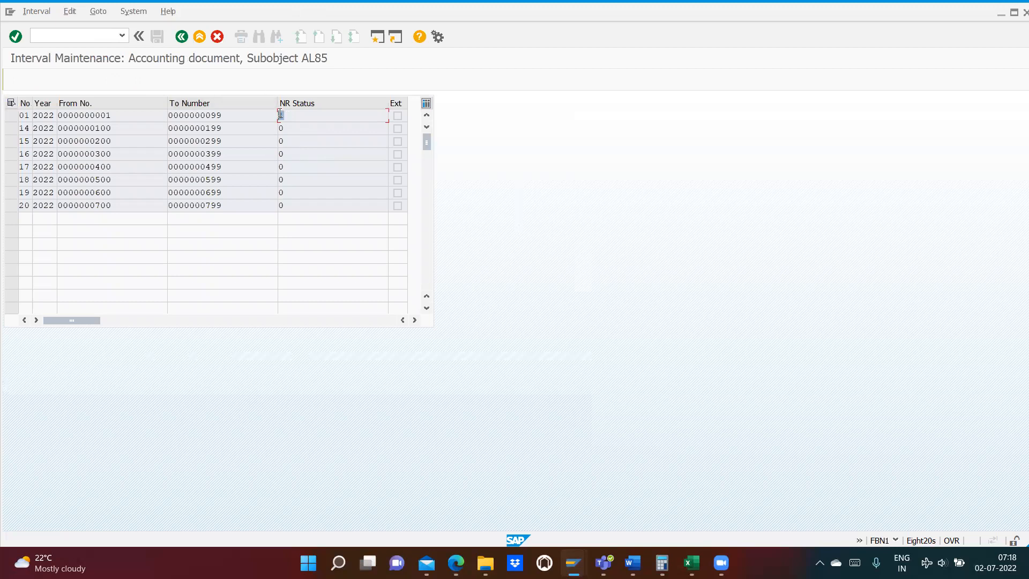
{"action": "double_click", "coordinate": [281, 116]}
{"action": "left_click_drag", "start_coordinate": [223, 114], "coordinate": [213, 114]}
- Display posted document 1 of company code AL85 with transaction FB03
{"action": "left_click", "coordinate": [52, 33]}
{"action": "type", "text": "/nfb03"}
{"action": "key", "text": "Return"}
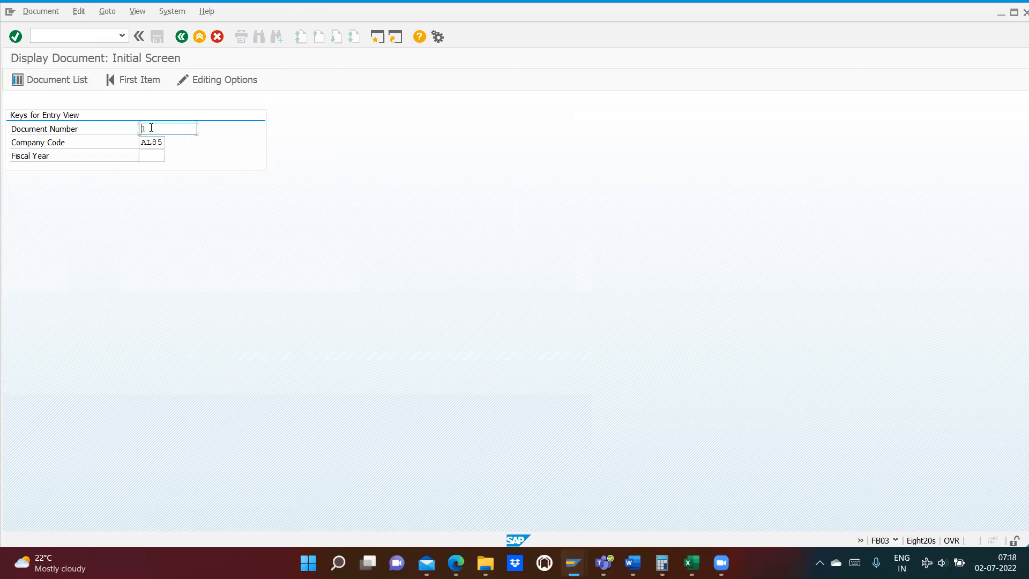
{"action": "key", "text": "Return"}
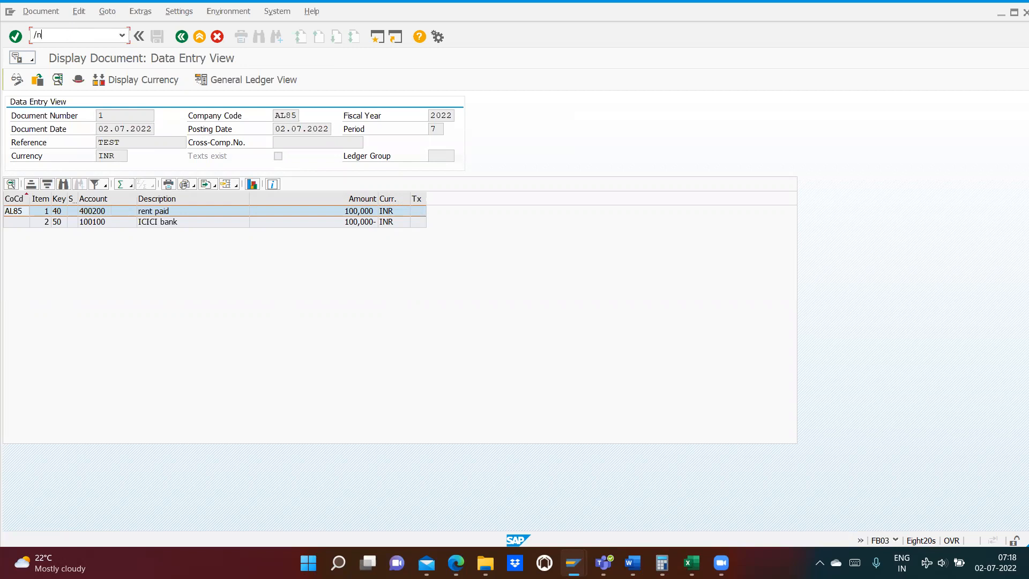
- Open the posting key list with transaction OB41 and examine the name and account type of keys 40 and 50
{"action": "type", "text": "fb03"}
{"action": "key", "text": "Return"}
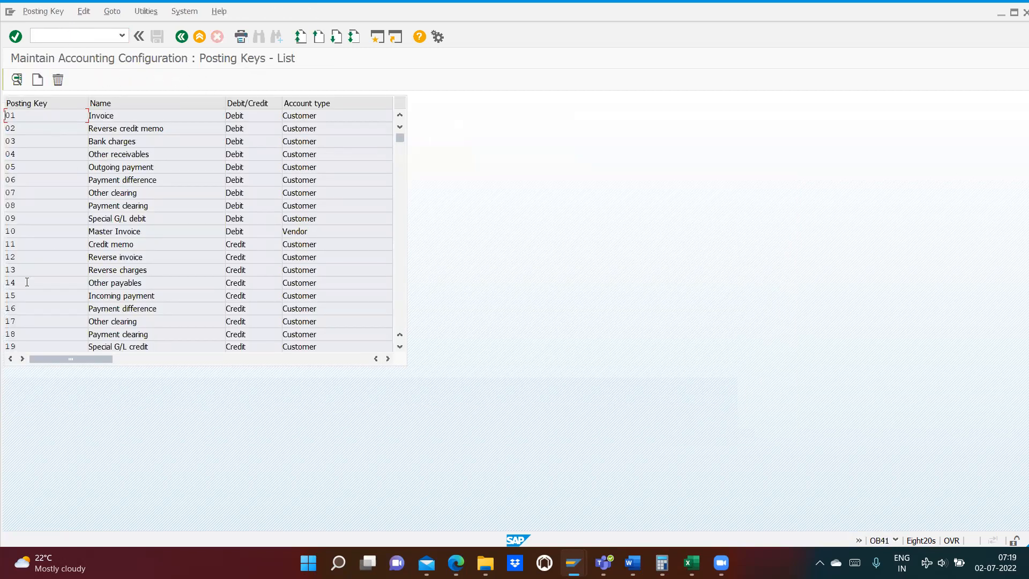
{"action": "scroll", "coordinate": [35, 259], "scroll_direction": "down", "scroll_amount": 2}
{"action": "scroll", "coordinate": [36, 259], "scroll_direction": "down", "scroll_amount": 2}
{"action": "scroll", "coordinate": [36, 260], "scroll_direction": "down", "scroll_amount": 2}
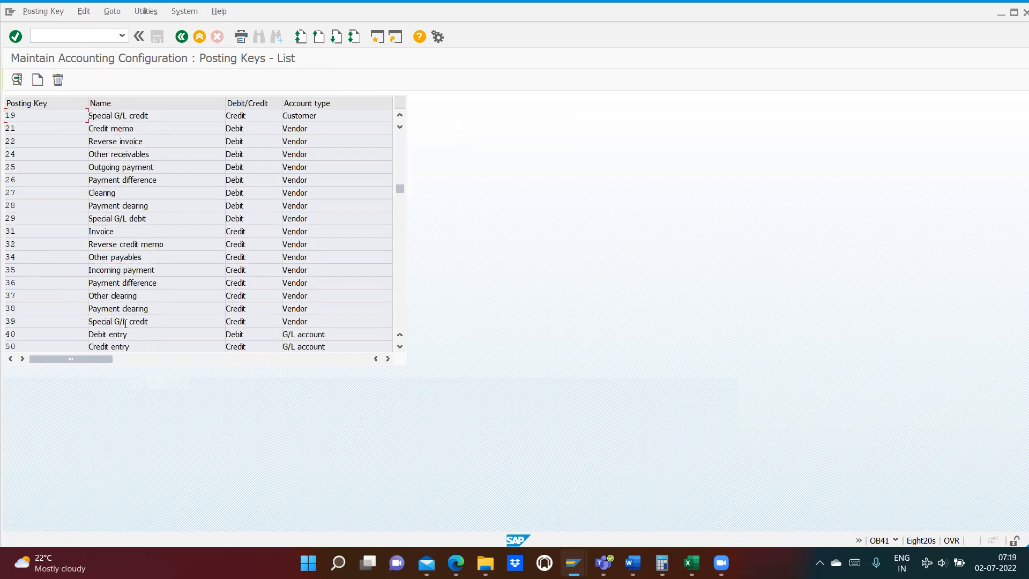
{"action": "left_click_drag", "start_coordinate": [134, 338], "coordinate": [90, 337]}
{"action": "left_click_drag", "start_coordinate": [333, 335], "coordinate": [282, 336]}
{"action": "left_click", "coordinate": [124, 345]}
{"action": "left_click_drag", "start_coordinate": [124, 346], "coordinate": [89, 347]}
{"action": "left_click_drag", "start_coordinate": [326, 348], "coordinate": [277, 347]}
- Open the document types overview with transaction OBA7
{"action": "left_click", "coordinate": [59, 33]}
{"action": "type", "text": "/noba7"}
{"action": "key", "text": "Return"}
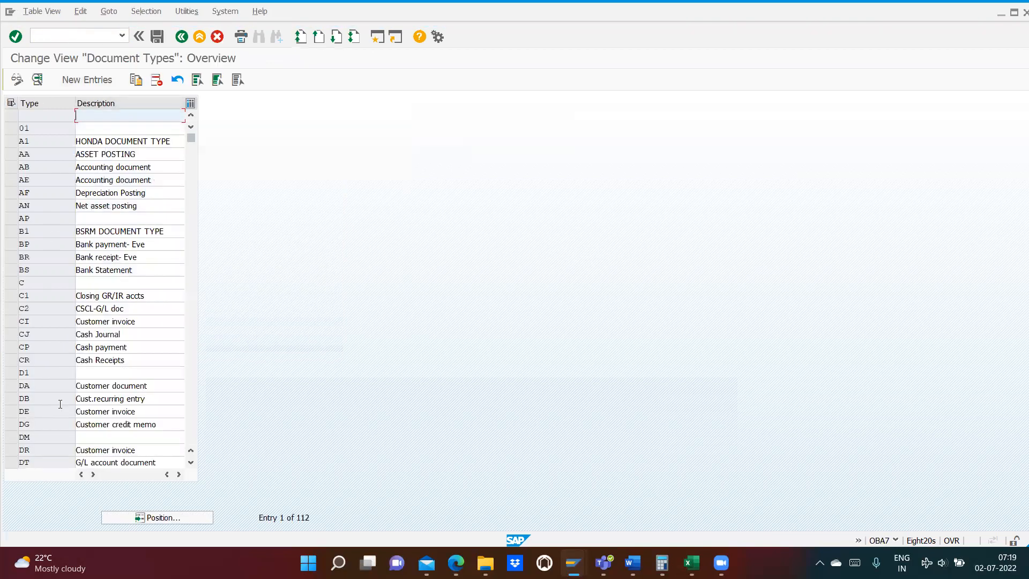
- Position the list at document type SA and open its details to check the assigned number range
{"action": "left_click", "coordinate": [140, 517]}
{"action": "type", "text": "SA"}
{"action": "key", "text": "Return"}
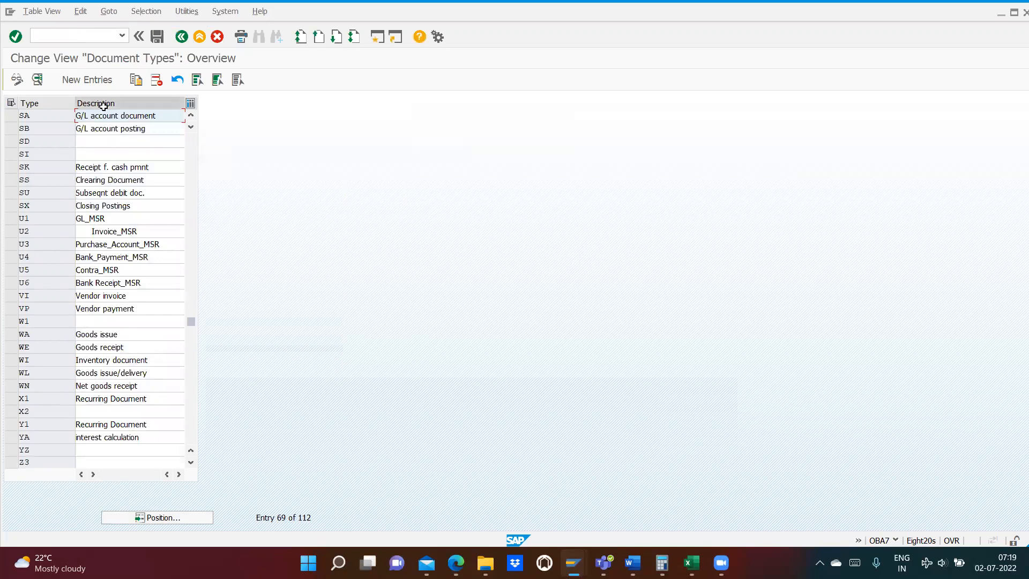
{"action": "double_click", "coordinate": [38, 116]}
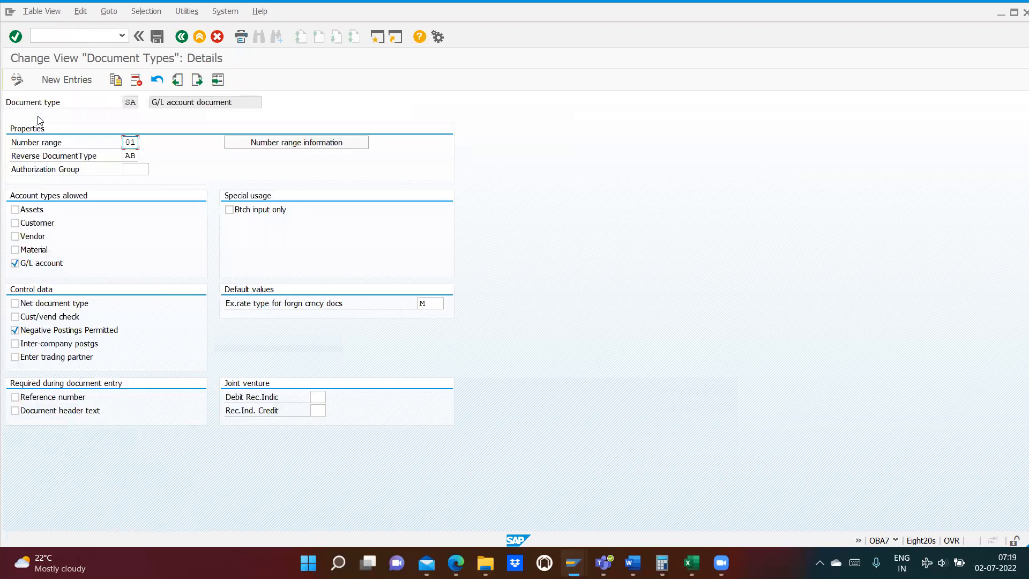
{"action": "left_click_drag", "start_coordinate": [126, 103], "coordinate": [138, 102]}
- Open the G/L account line item display with transaction FBL3N
{"action": "left_click", "coordinate": [64, 34]}
{"action": "key", "text": "BackSpace"}
{"action": "key", "text": "BackSpace"}
{"action": "key", "text": "Return"}
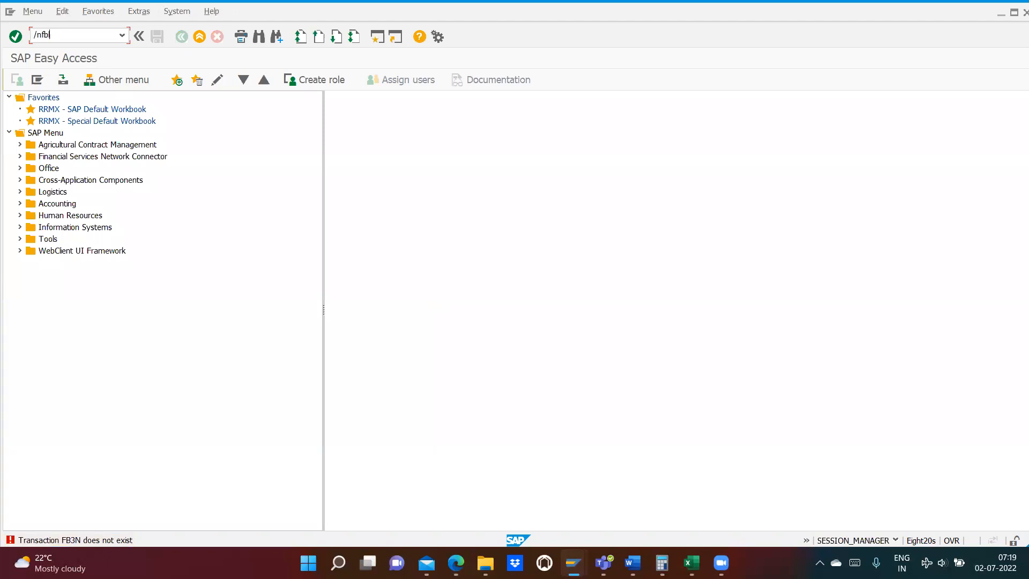
{"action": "type", "text": "/nfbl3n"}
{"action": "key", "text": "Return"}
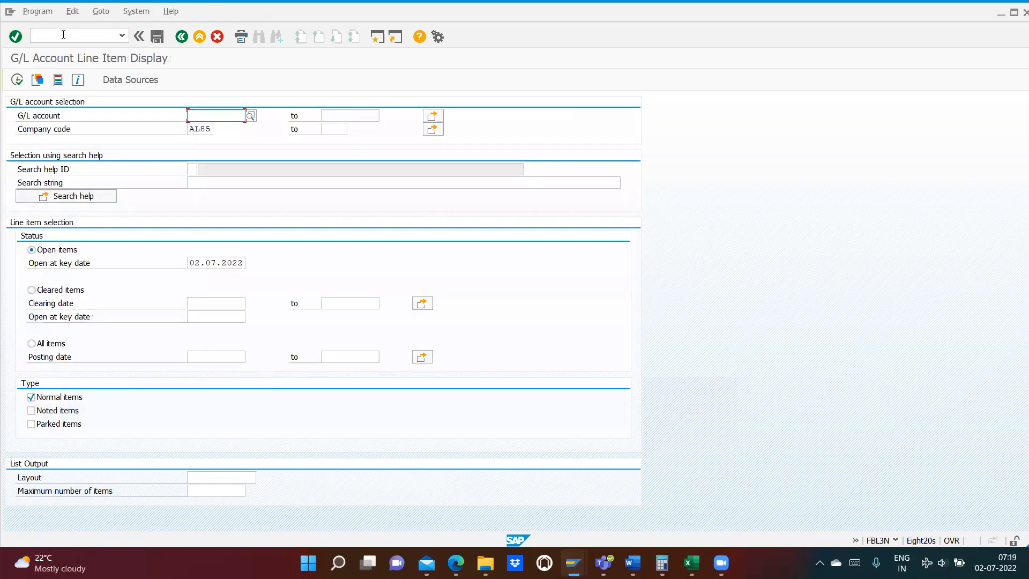
- Select the rent paid account 400200 from chart of accounts AL85 as the G/L account
{"action": "left_click", "coordinate": [251, 116]}
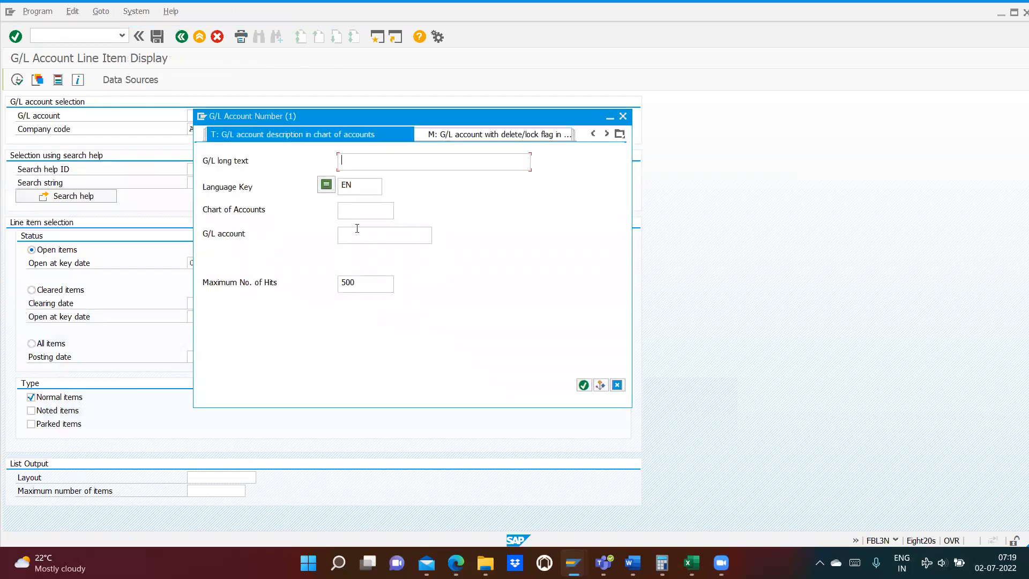
{"action": "left_click", "coordinate": [348, 208]}
{"action": "type", "text": "al8"}
{"action": "key", "text": "Return"}
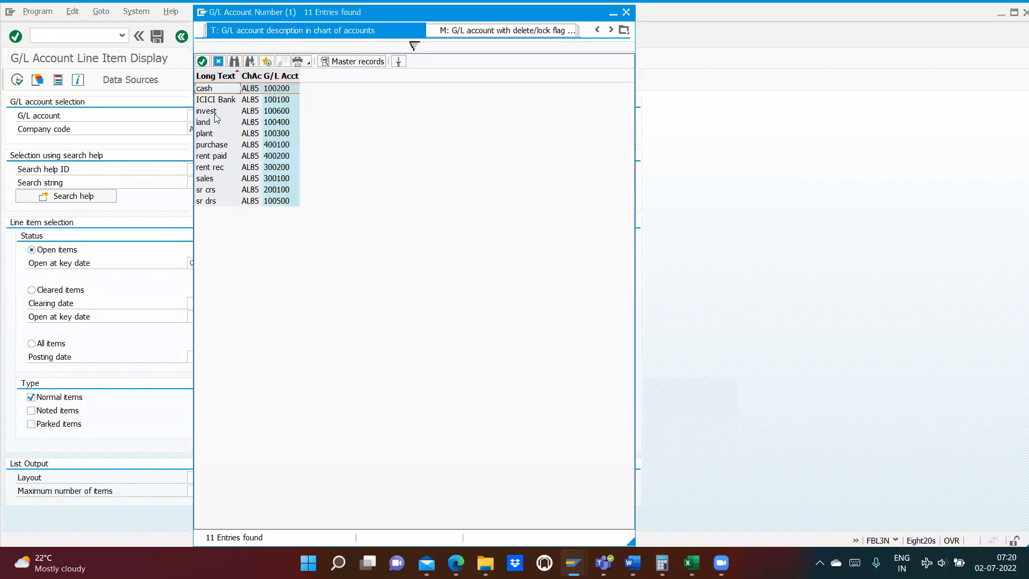
{"action": "double_click", "coordinate": [217, 156]}
- Display all items of the account with posting date 02.07.2022 and examine the line item amount
{"action": "left_click", "coordinate": [33, 343]}
{"action": "left_click", "coordinate": [199, 355]}
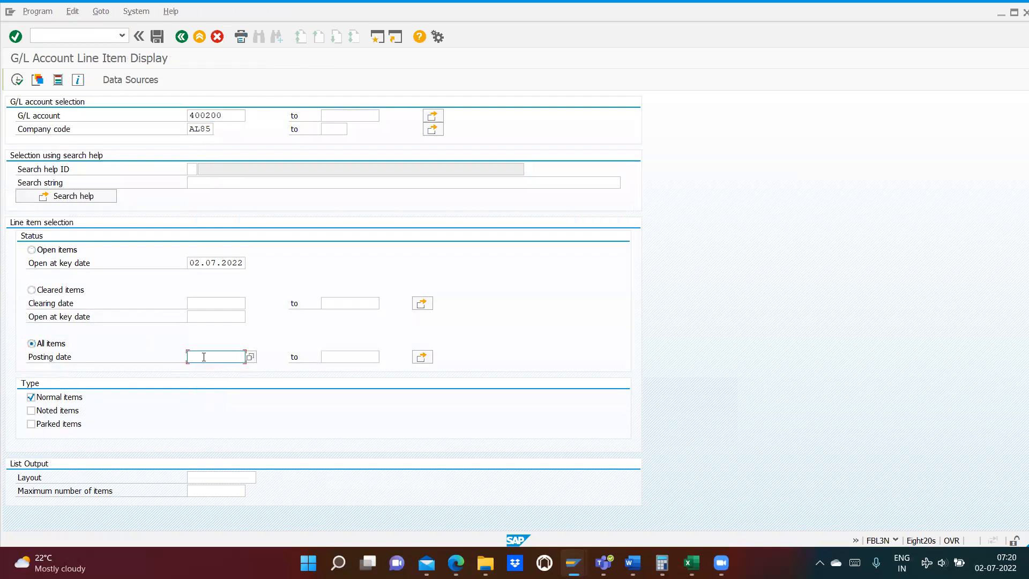
{"action": "left_click", "coordinate": [250, 356]}
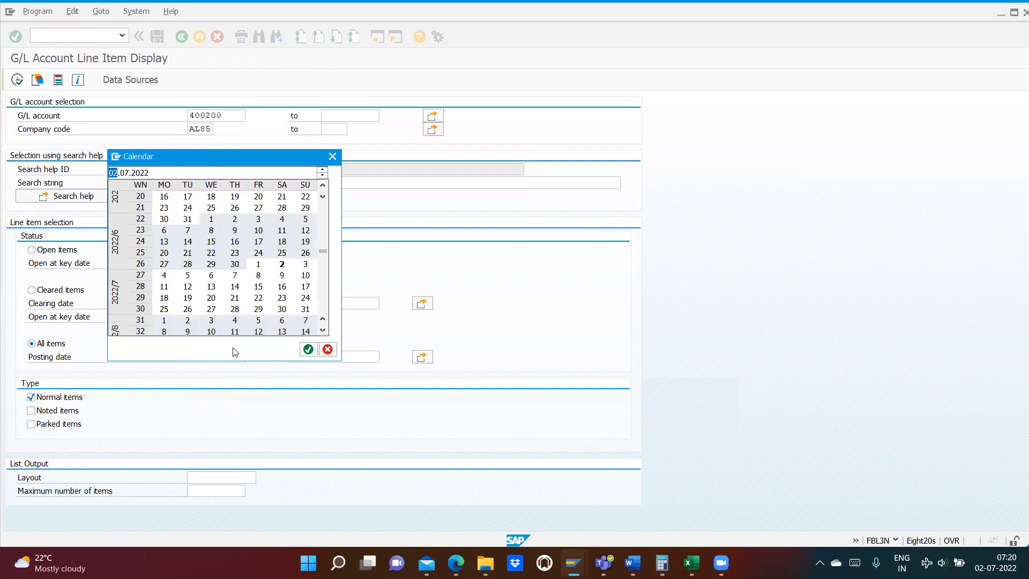
{"action": "double_click", "coordinate": [282, 264]}
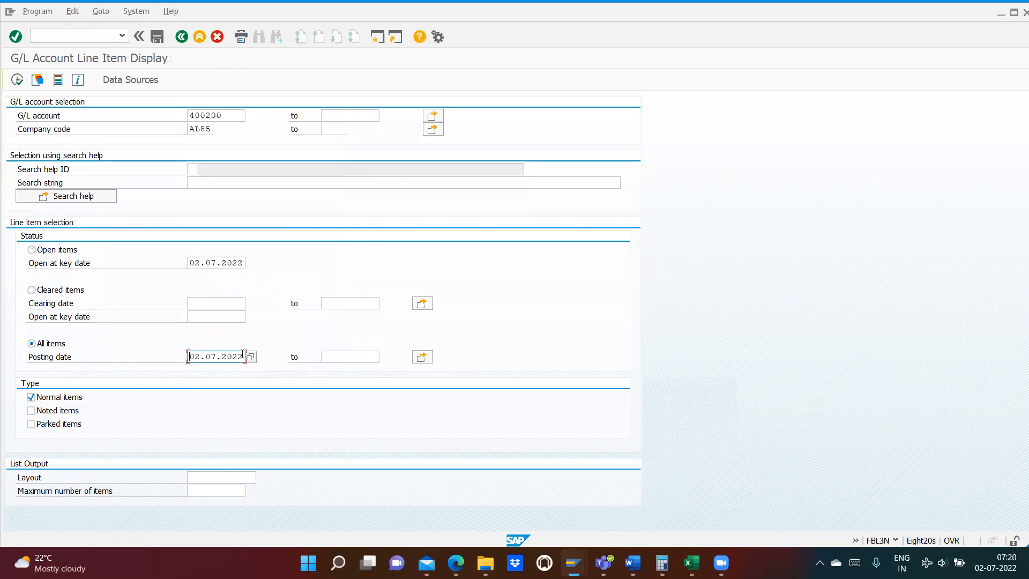
{"action": "left_click", "coordinate": [17, 80]}
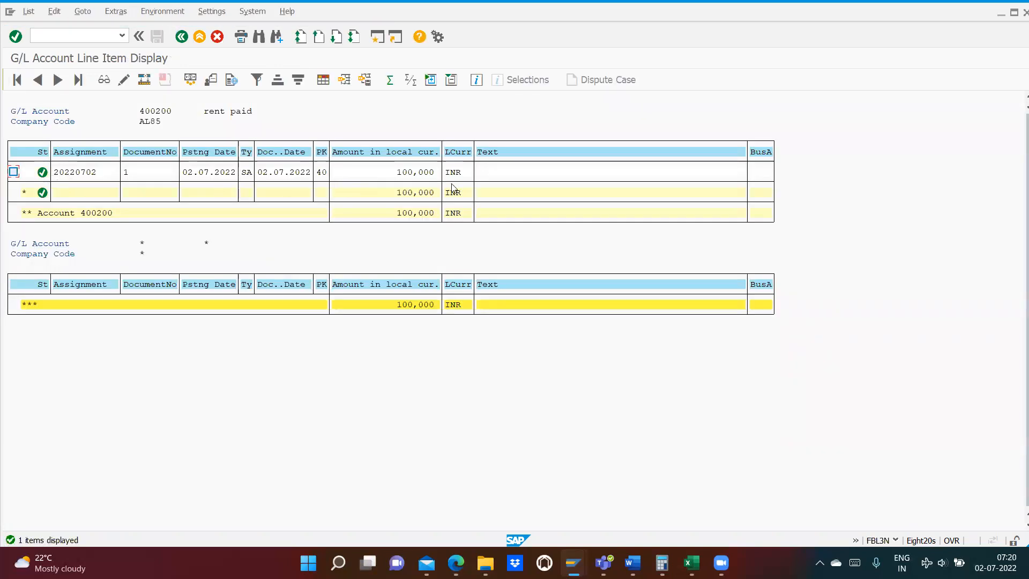
{"action": "left_click", "coordinate": [395, 172]}
- Open G/L document entry with transaction FB50 and enter document date 02.07.2022 and reference test1
{"action": "key", "text": "Return"}
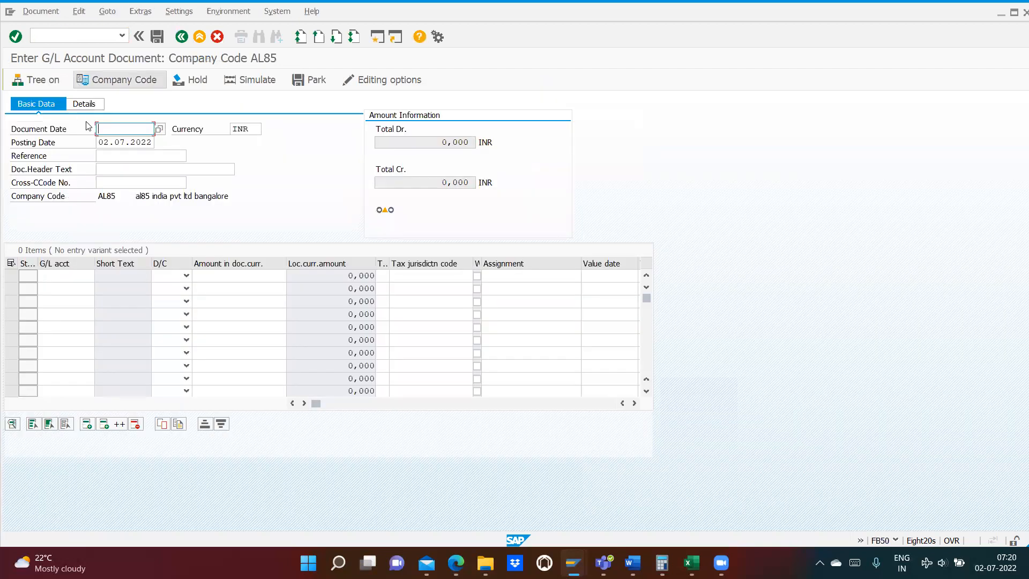
{"action": "left_click", "coordinate": [111, 129]}
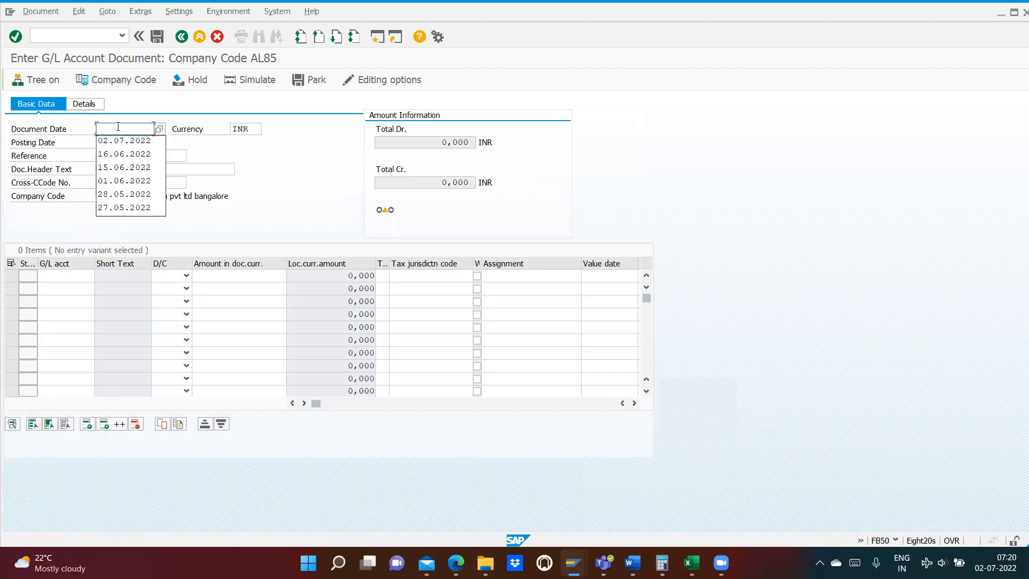
{"action": "left_click", "coordinate": [120, 140]}
{"action": "left_click", "coordinate": [112, 156]}
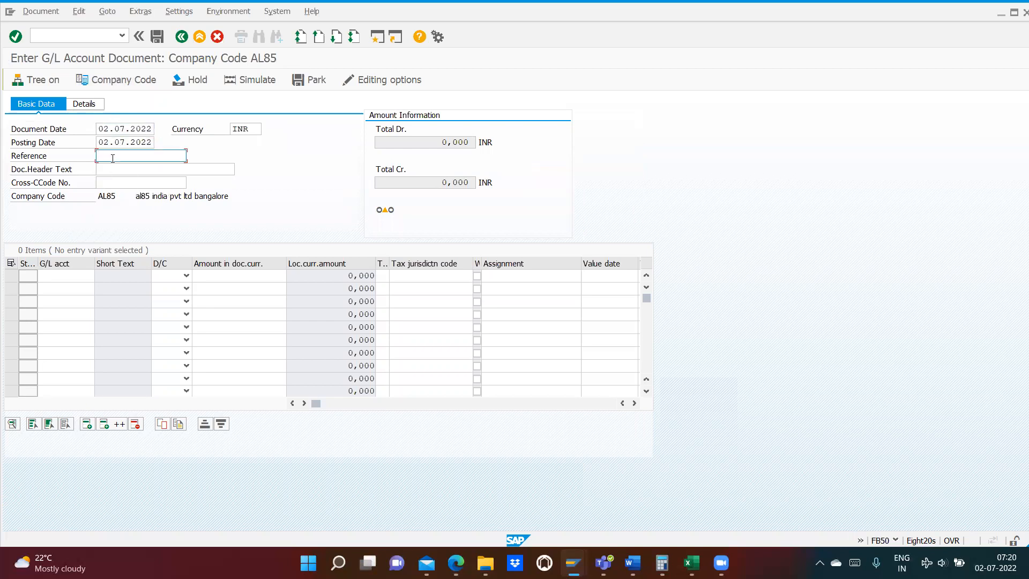
{"action": "type", "text": "test1"}
- Fill in the first line item with G/L account 400200 as a debit of 200
{"action": "left_click", "coordinate": [56, 277]}
{"action": "left_click", "coordinate": [57, 279]}
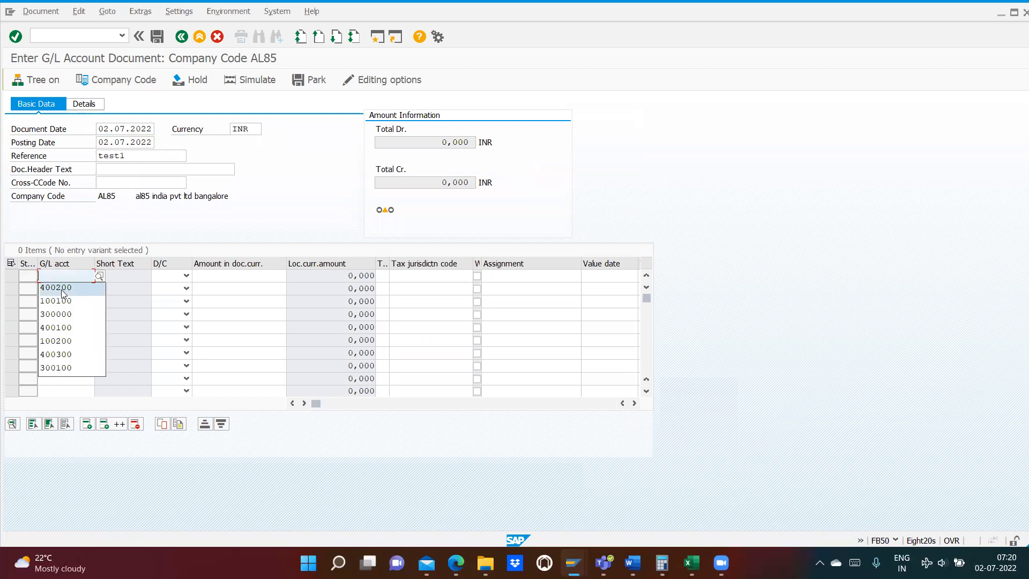
{"action": "left_click", "coordinate": [63, 288]}
{"action": "left_click", "coordinate": [186, 276]}
{"action": "left_click", "coordinate": [163, 299]}
{"action": "left_click", "coordinate": [216, 277]}
{"action": "type", "text": "200"}
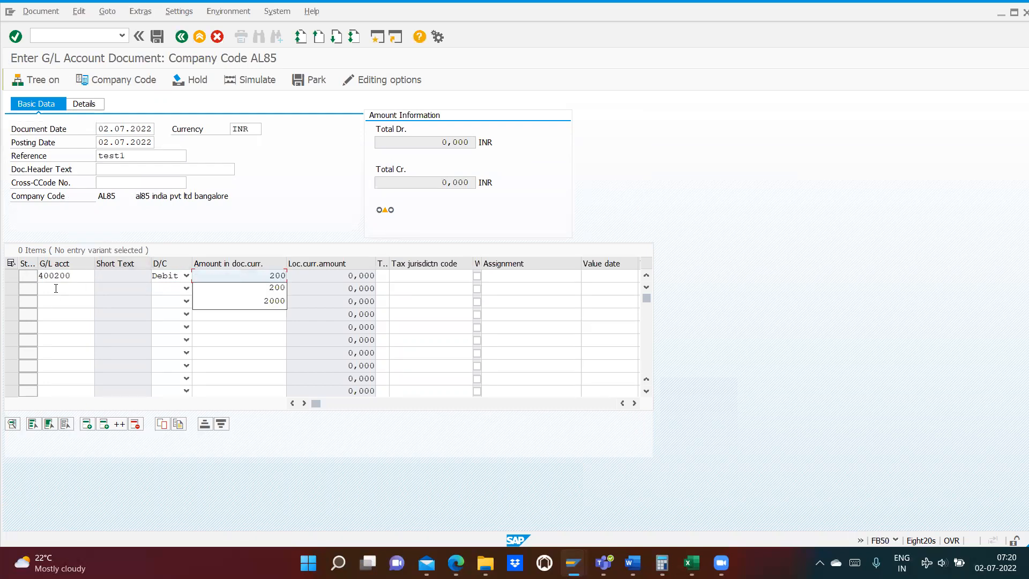
- Fill in the second line item with G/L account 100100 as a credit of 200
{"action": "left_click", "coordinate": [55, 288]}
{"action": "left_click", "coordinate": [98, 290]}
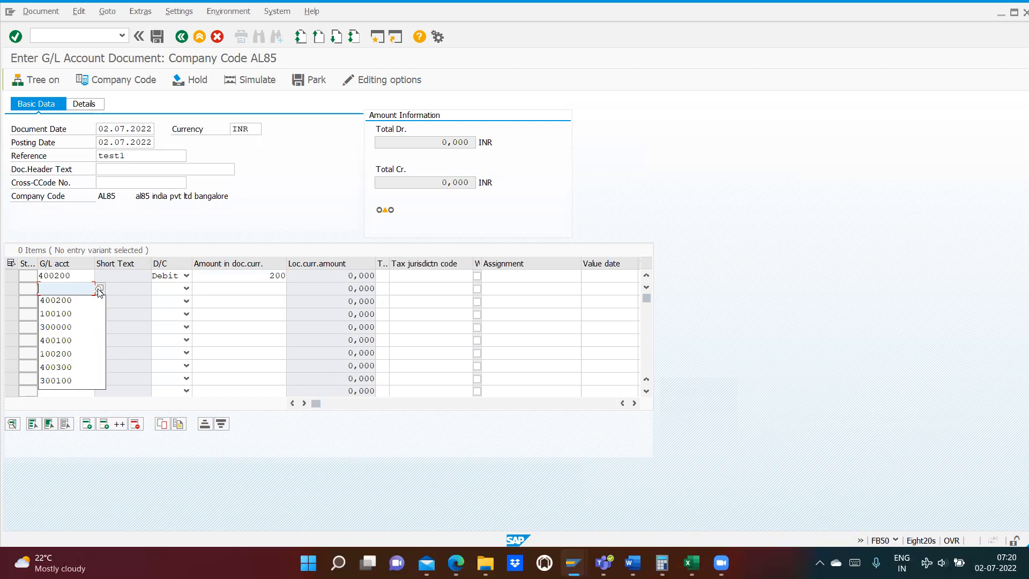
{"action": "left_click", "coordinate": [56, 314]}
{"action": "left_click", "coordinate": [170, 288]}
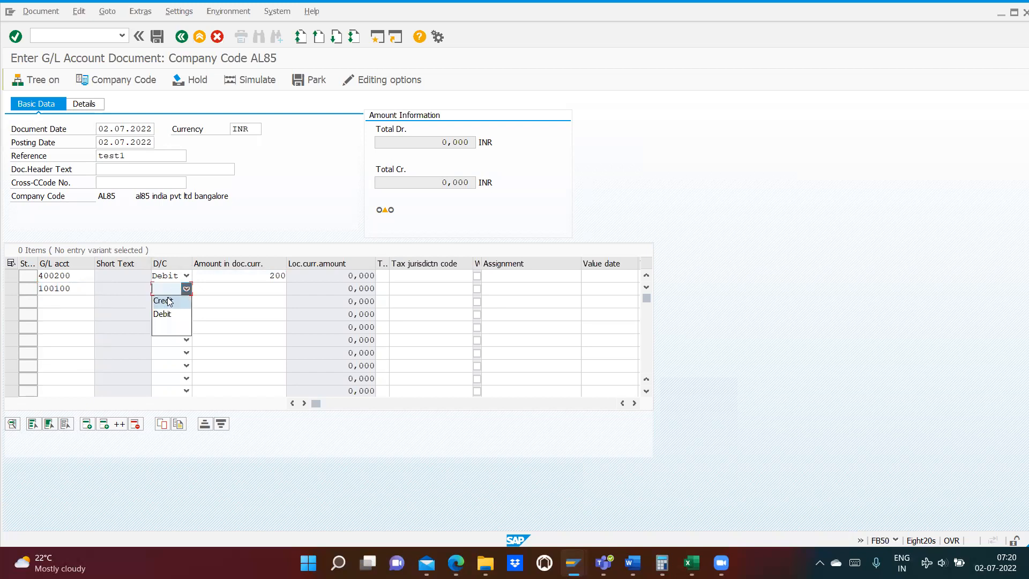
{"action": "left_click", "coordinate": [166, 313]}
{"action": "left_click", "coordinate": [228, 289]}
{"action": "type", "text": "200"}
{"action": "key", "text": "Return"}
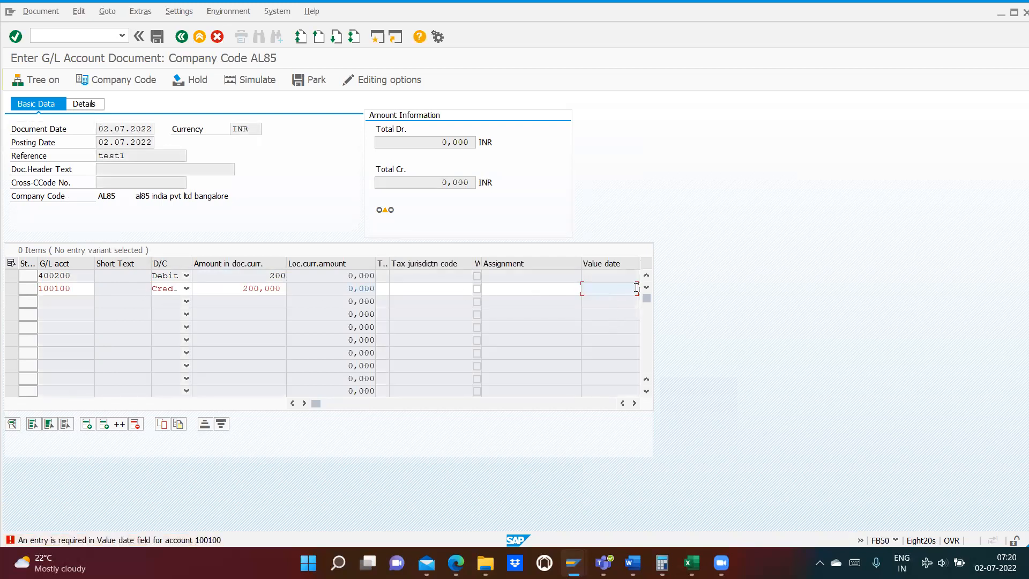
- Set the value date of the 100100 line item to 02.07.2022 and validate the entries
{"action": "left_click", "coordinate": [634, 403]}
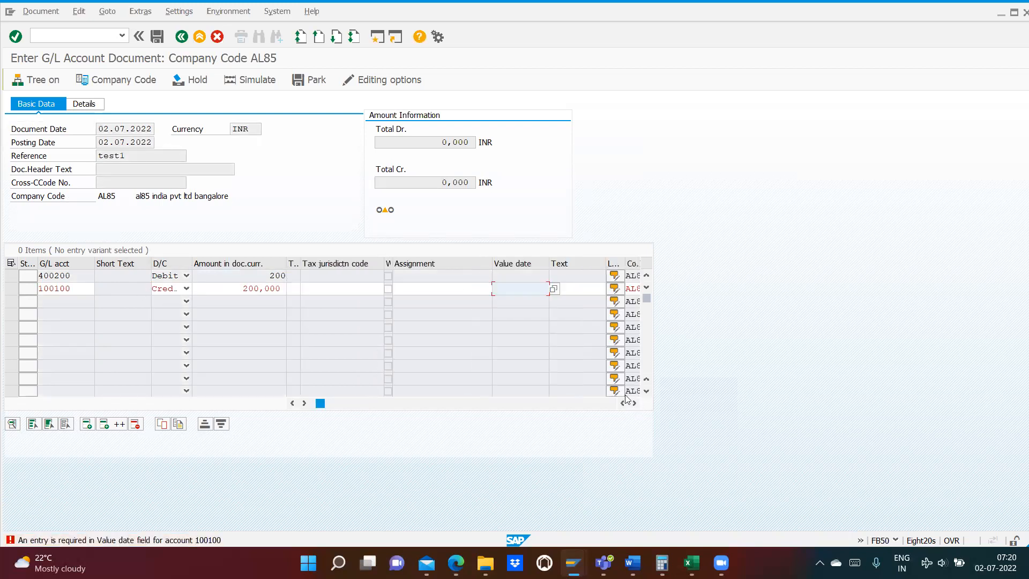
{"action": "left_click", "coordinate": [554, 289]}
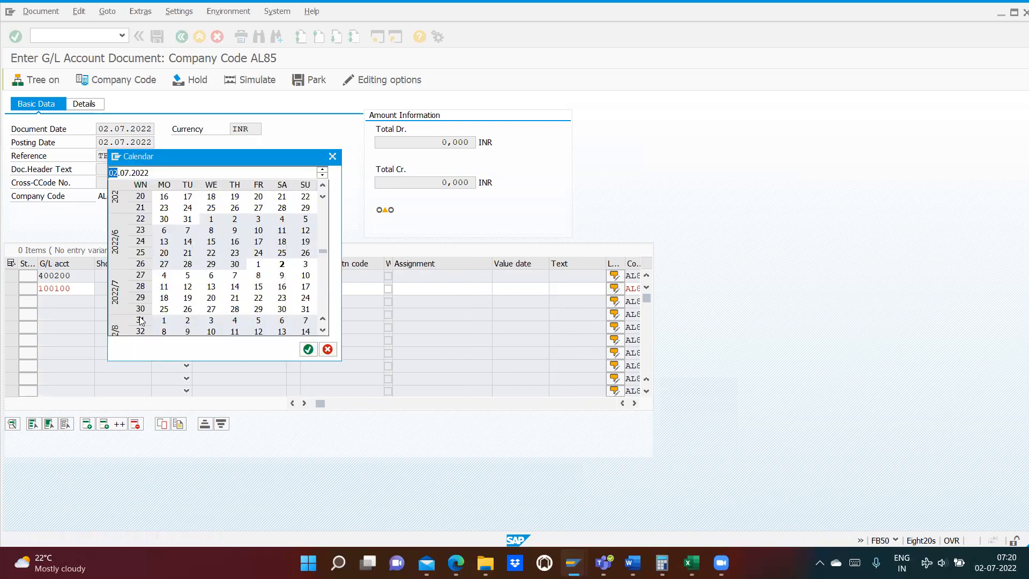
{"action": "double_click", "coordinate": [283, 266]}
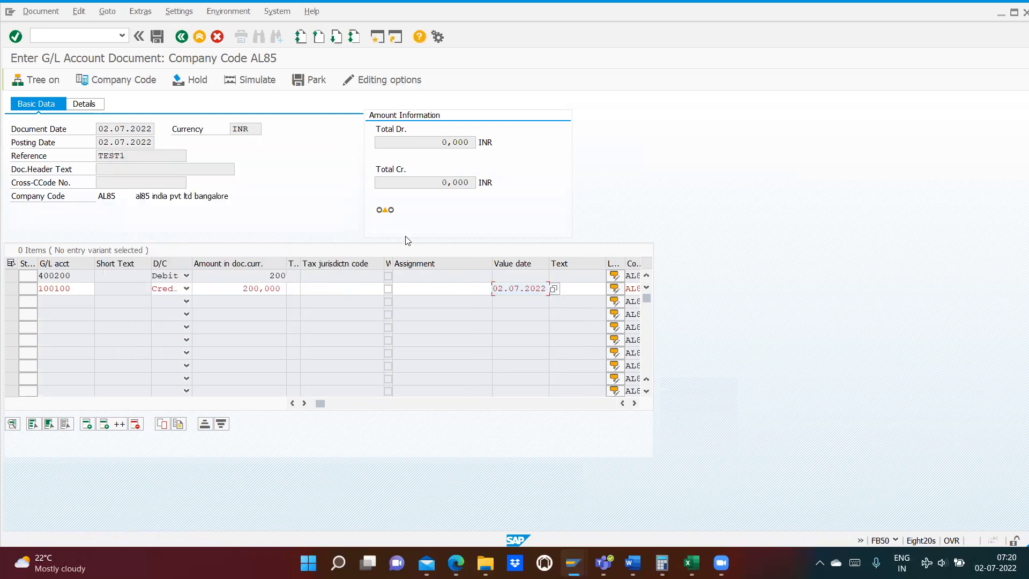
{"action": "key", "text": "Return"}
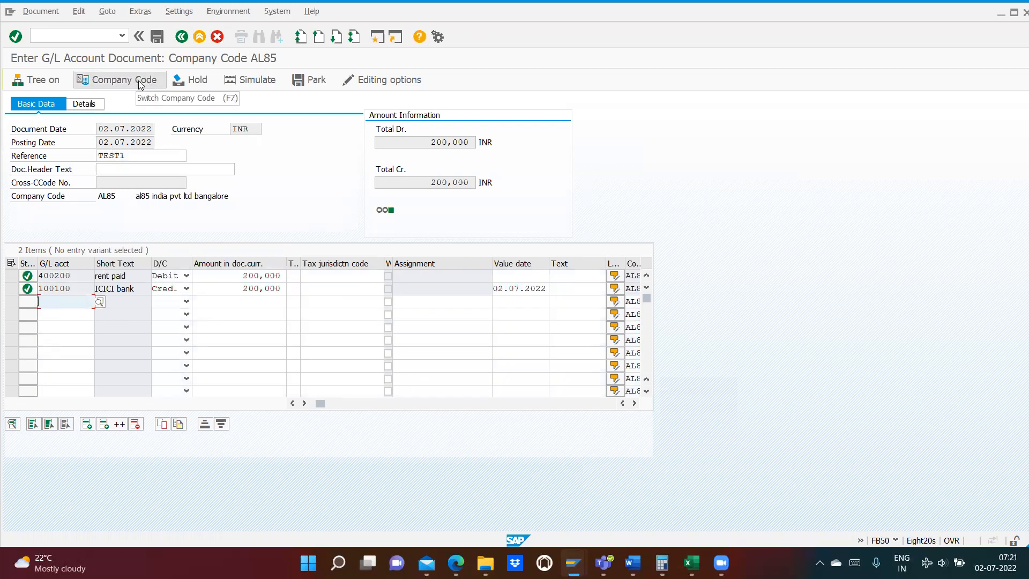
- Simulate the G/L document and post it
{"action": "left_click", "coordinate": [240, 86]}
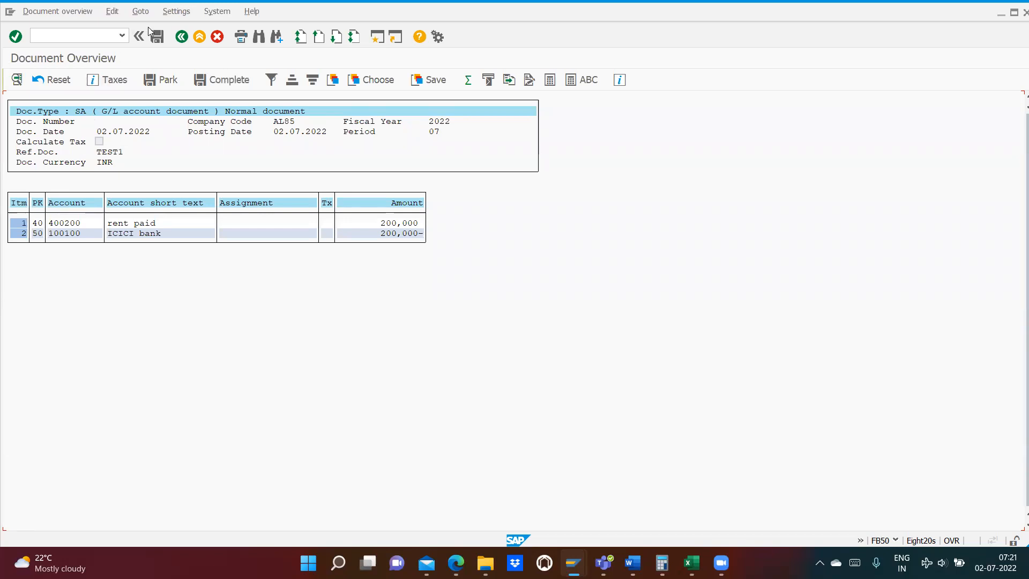
{"action": "left_click", "coordinate": [158, 38]}
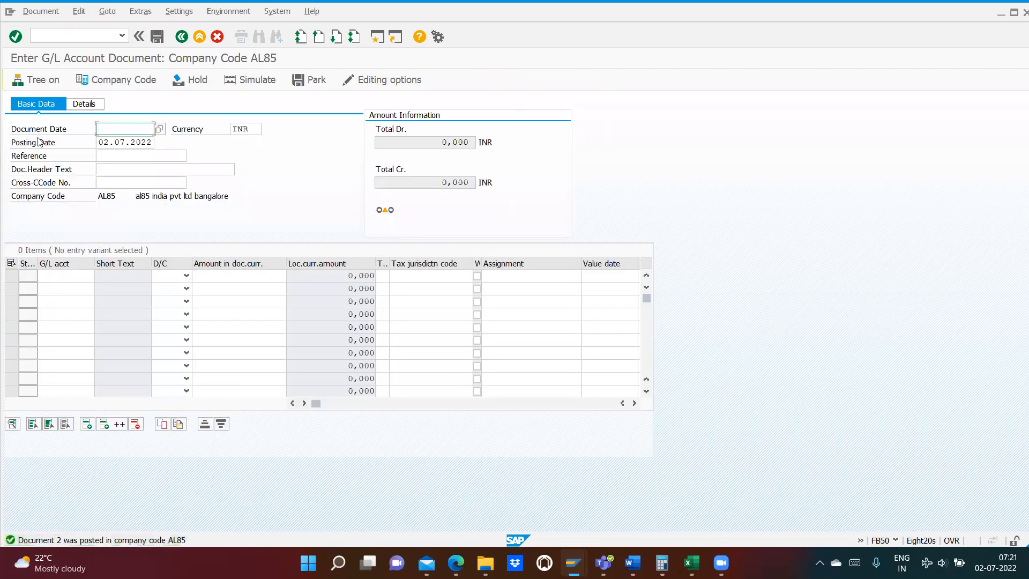
- Display the newly posted document with transaction FB03
{"action": "left_click", "coordinate": [57, 33]}
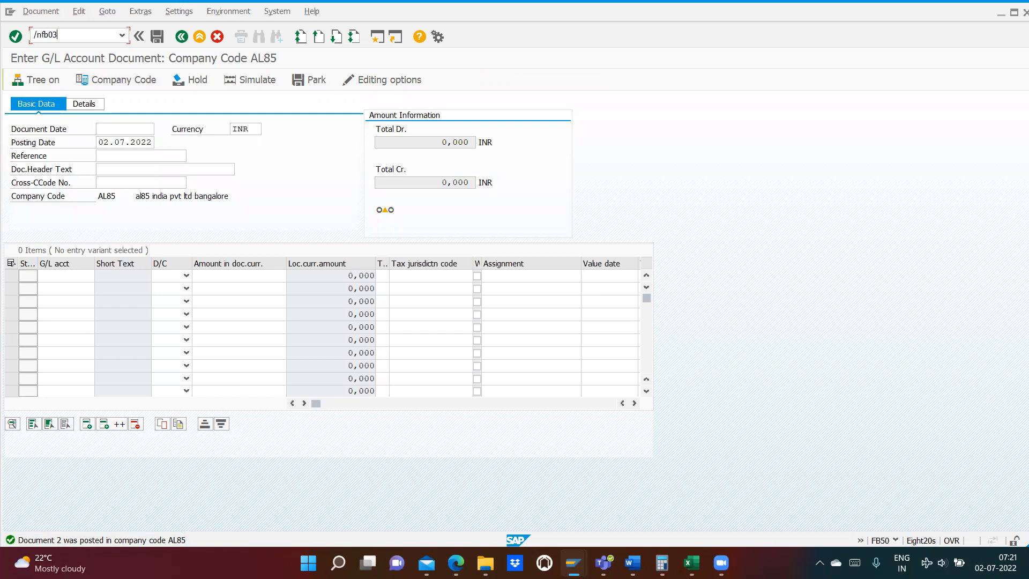
{"action": "key", "text": "Return"}
{"action": "key", "text": "Return"}
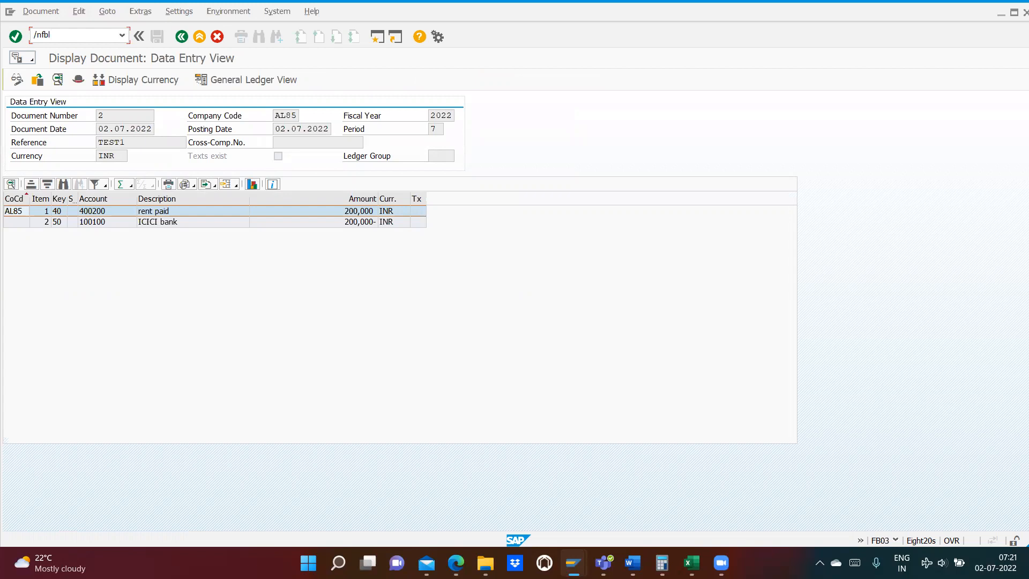
- Open FBL3N, display all items of account 400200 with posting date 02.07.2022, and examine the second document's amount
{"action": "key", "text": "Return"}
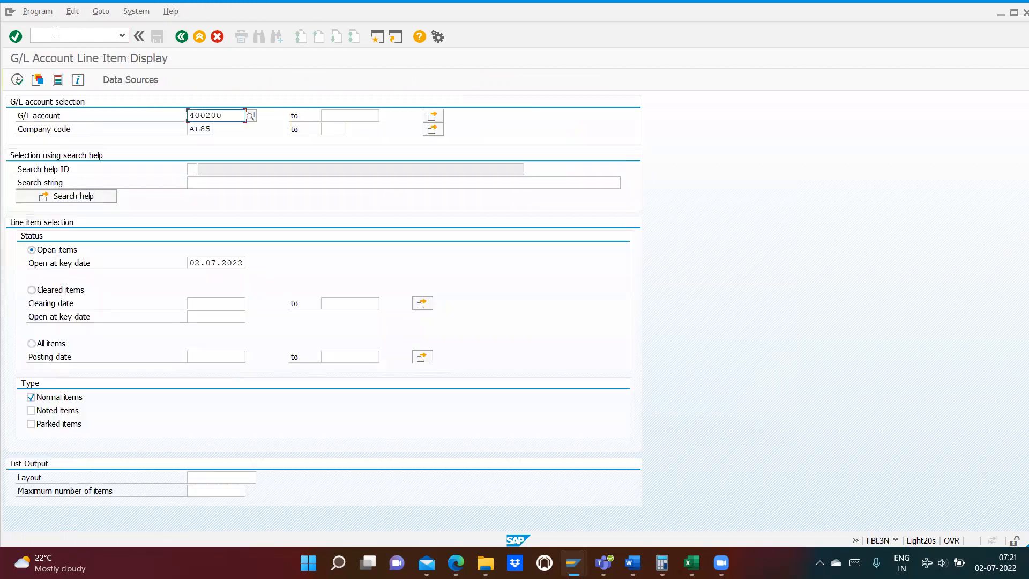
{"action": "left_click", "coordinate": [31, 344]}
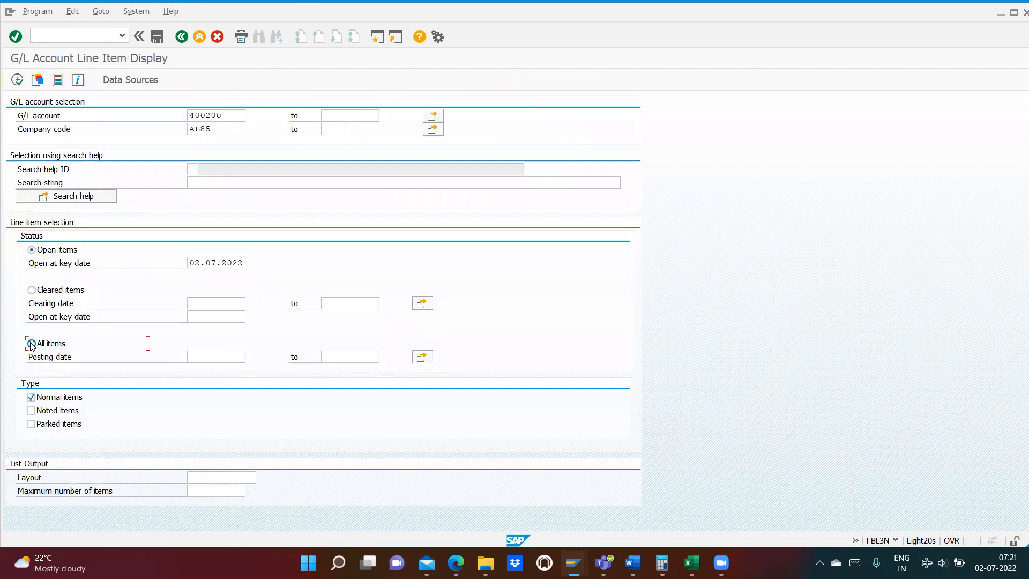
{"action": "left_click", "coordinate": [223, 357]}
{"action": "left_click", "coordinate": [250, 356]}
{"action": "double_click", "coordinate": [282, 264]}
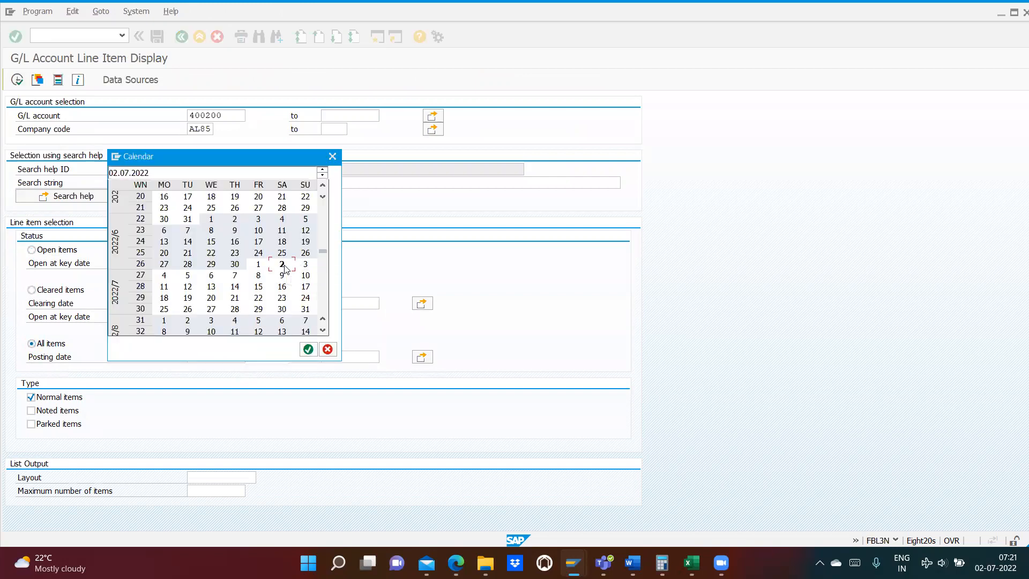
{"action": "left_click", "coordinate": [17, 79]}
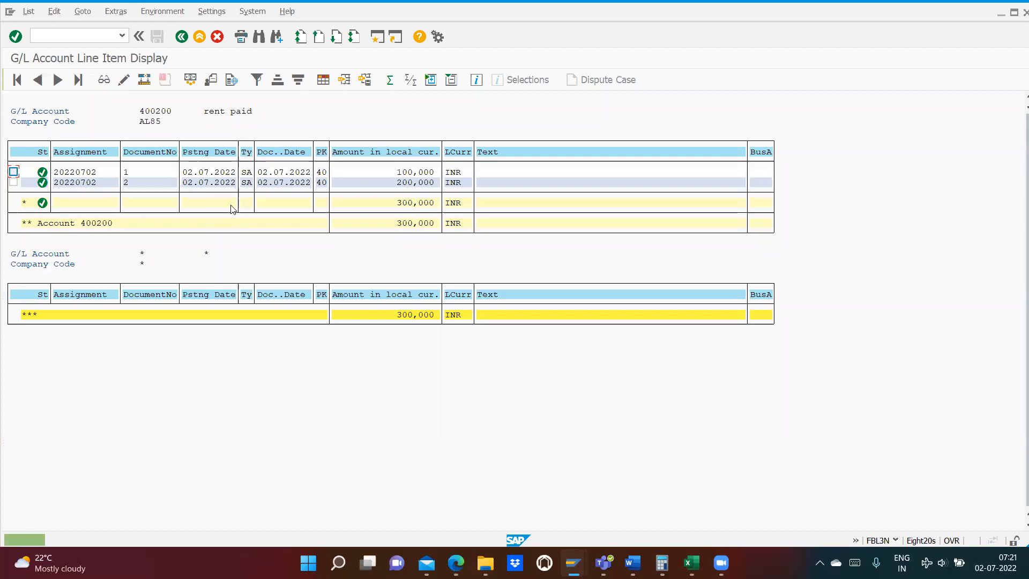
{"action": "left_click", "coordinate": [400, 184]}
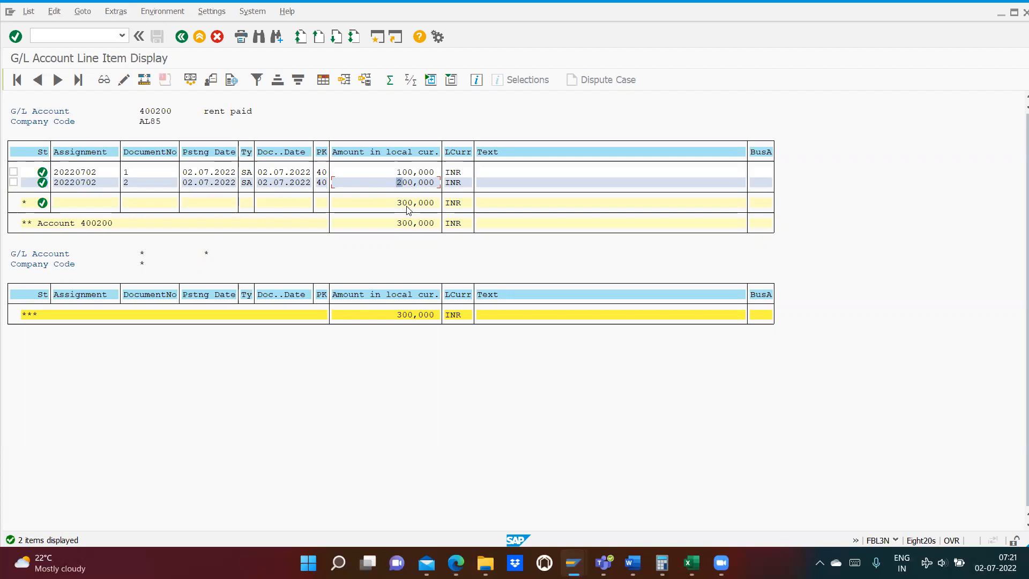
- Open document reversal with transaction FB08 and enter document number 2 with reversal reason 01
{"action": "left_click", "coordinate": [62, 36]}
{"action": "key", "text": "Return"}
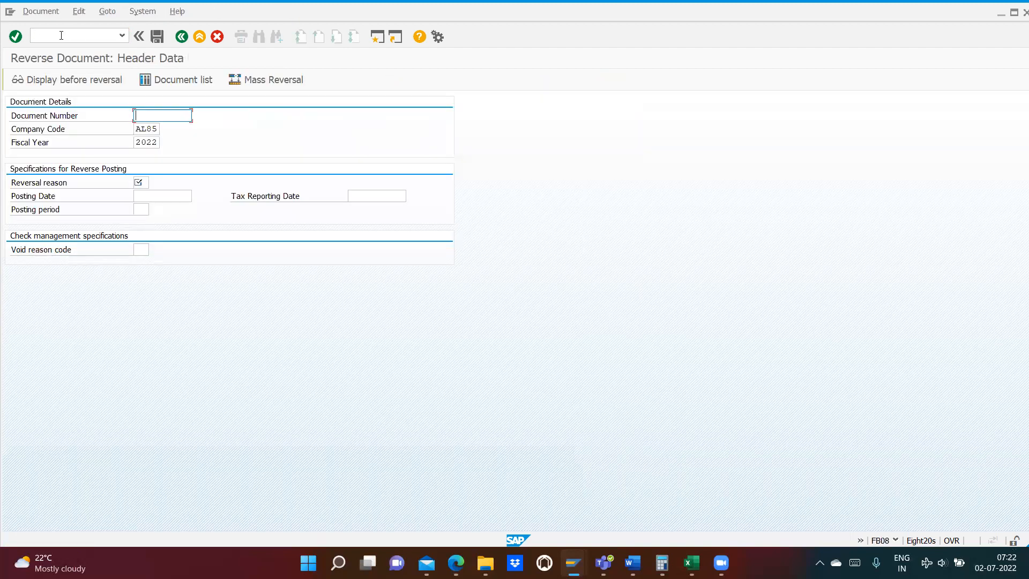
{"action": "type", "text": "2"}
{"action": "left_click", "coordinate": [147, 181]}
{"action": "left_click", "coordinate": [154, 183]}
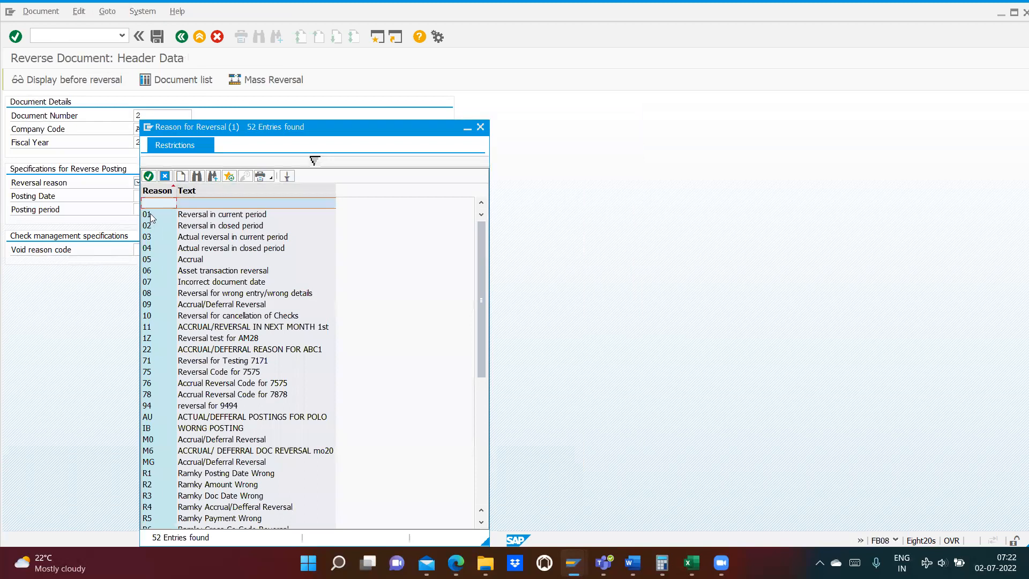
{"action": "double_click", "coordinate": [151, 216]}
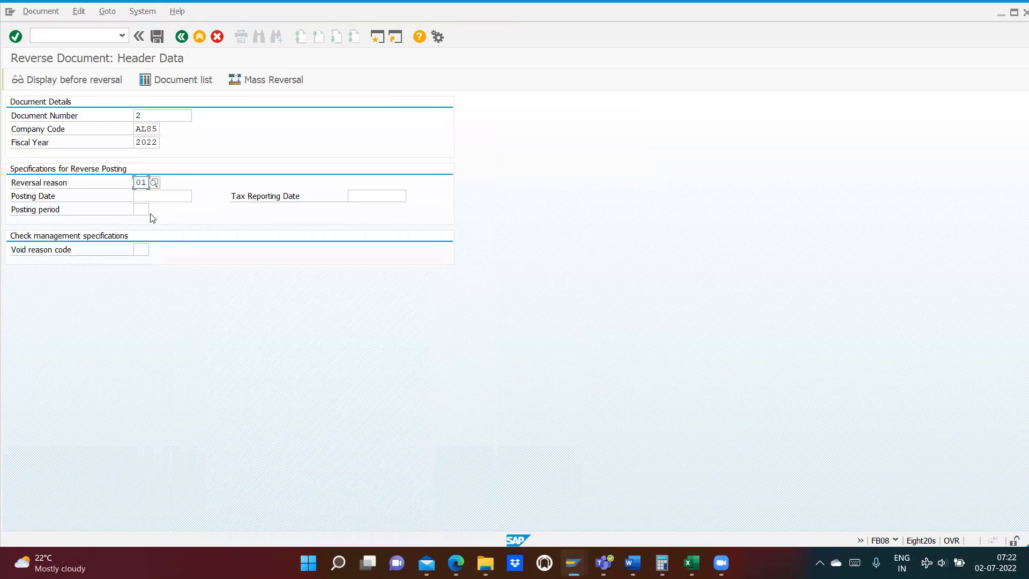
- Display the document before reversal, return to the header data and try to post the reversal
{"action": "left_click", "coordinate": [59, 81]}
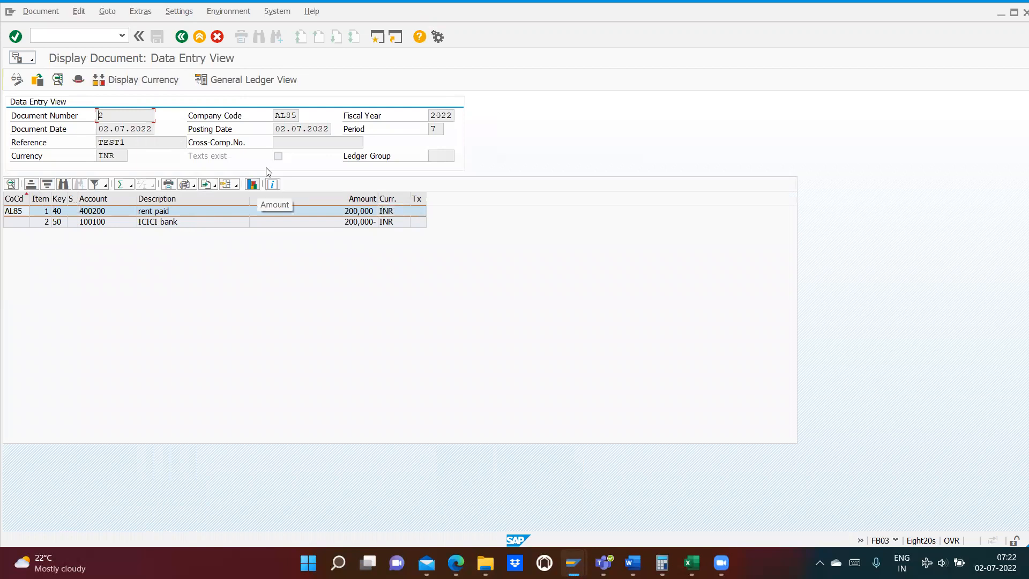
{"action": "left_click", "coordinate": [181, 37]}
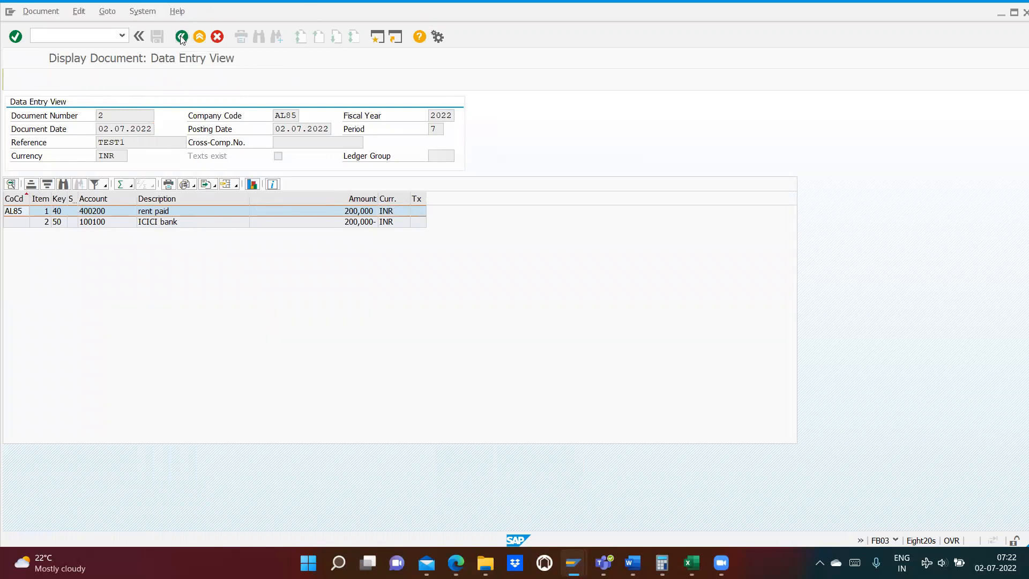
{"action": "left_click", "coordinate": [157, 37]}
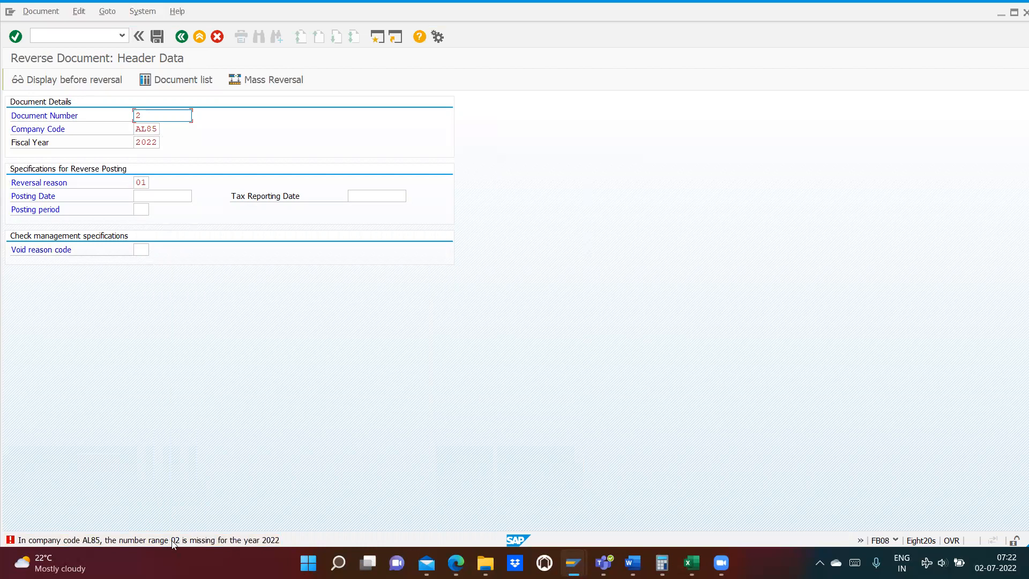
- Open number range maintenance with transaction FBN1, display company code AL85's existing intervals, and open them for changing
{"action": "left_click", "coordinate": [38, 36]}
{"action": "key", "text": "Return"}
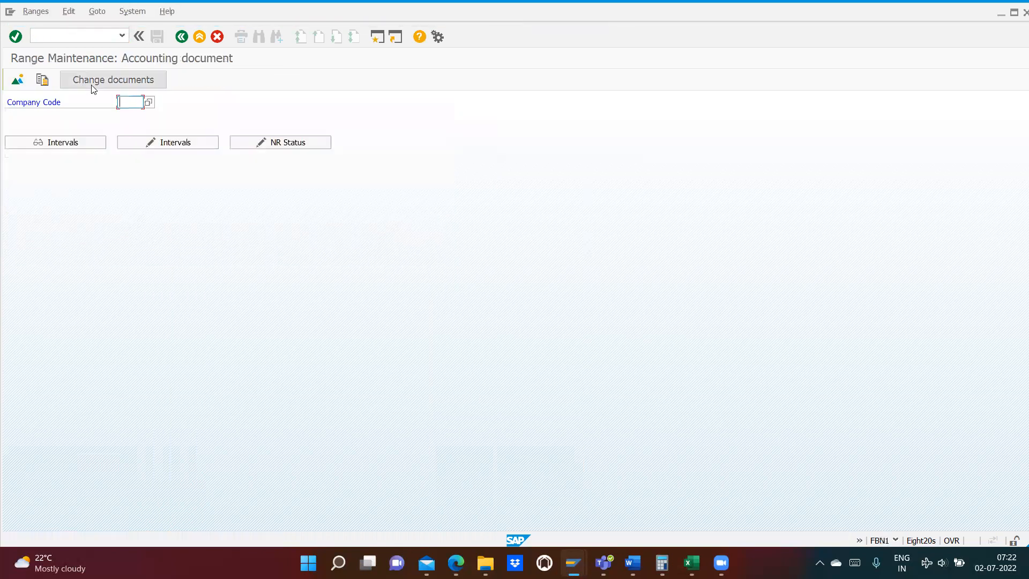
{"action": "type", "text": "a185"}
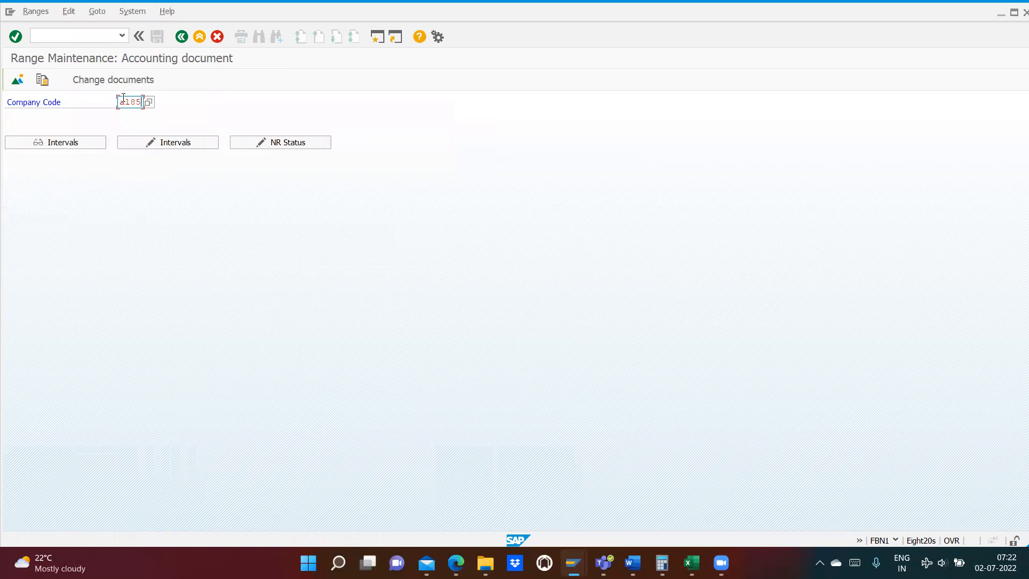
{"action": "left_click", "coordinate": [72, 141]}
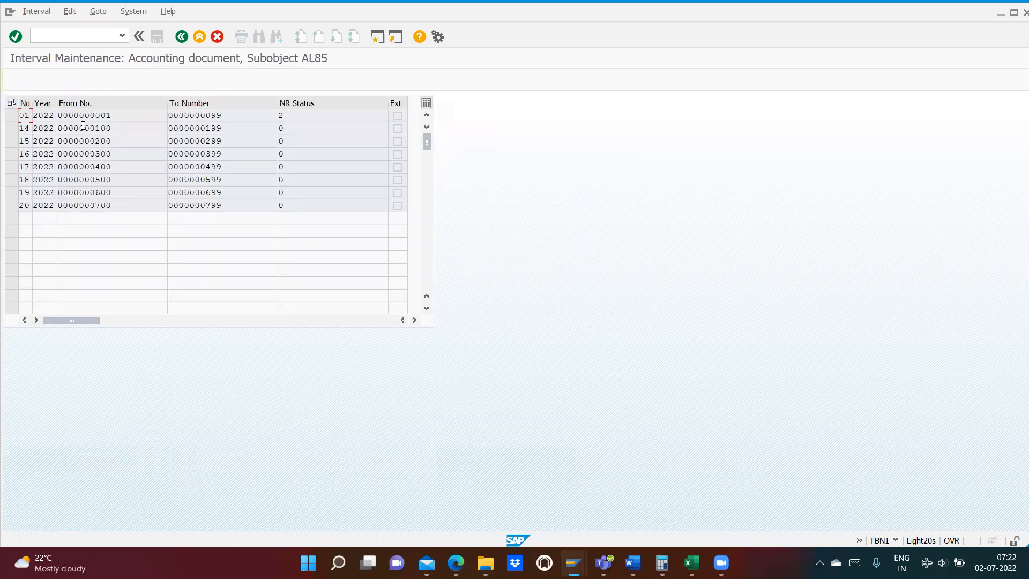
{"action": "left_click", "coordinate": [182, 37]}
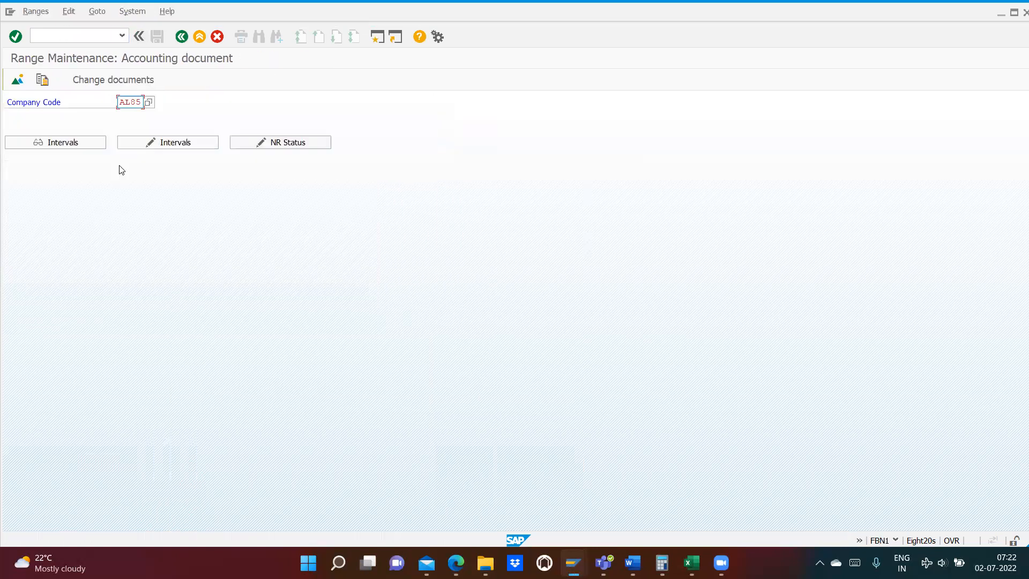
{"action": "left_click", "coordinate": [160, 142]}
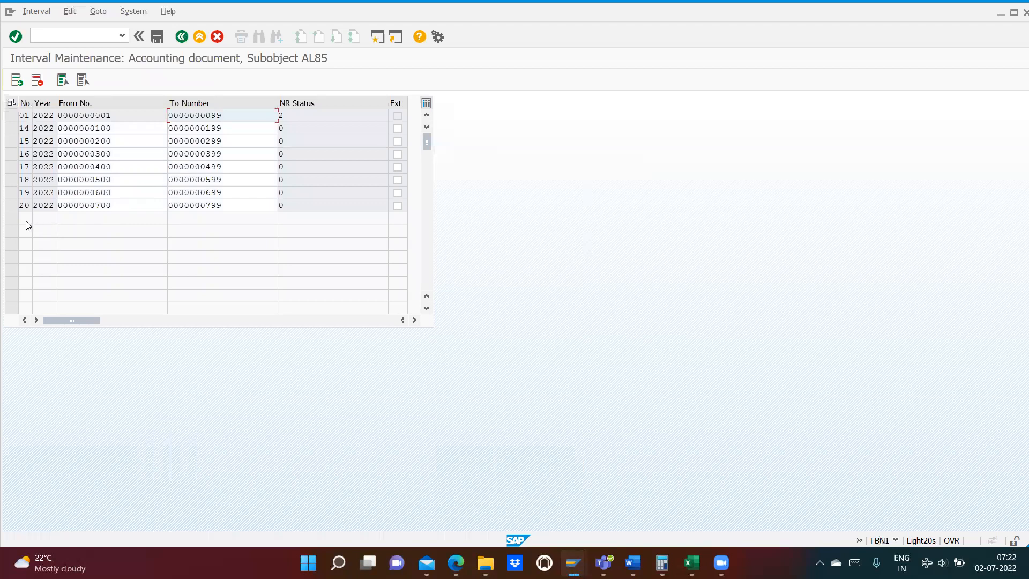
- Add number range interval 02 for year 2022 from 800 to 899 and save it, accepting the transport notice
{"action": "left_click", "coordinate": [23, 83]}
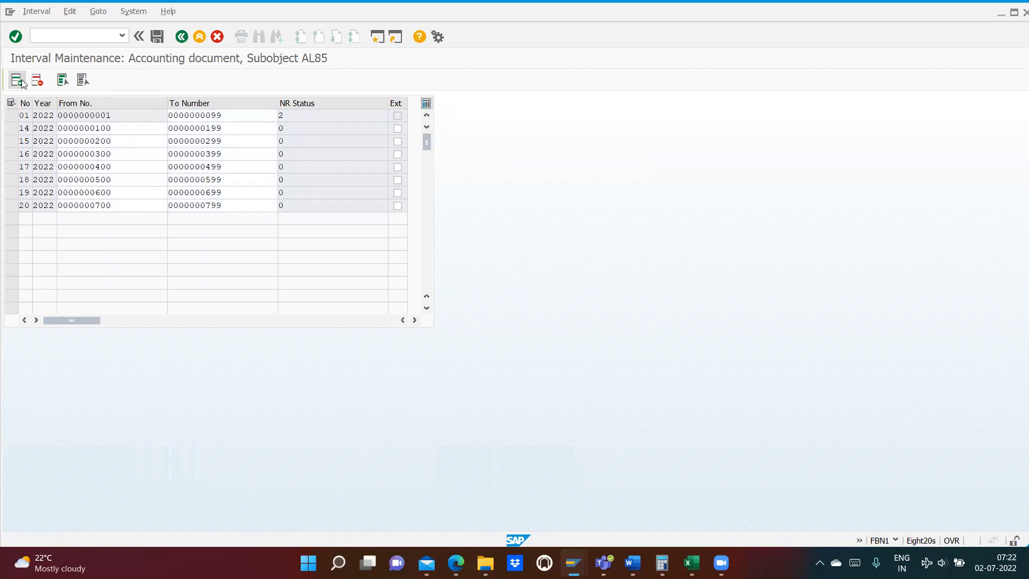
{"action": "type", "text": "02"}
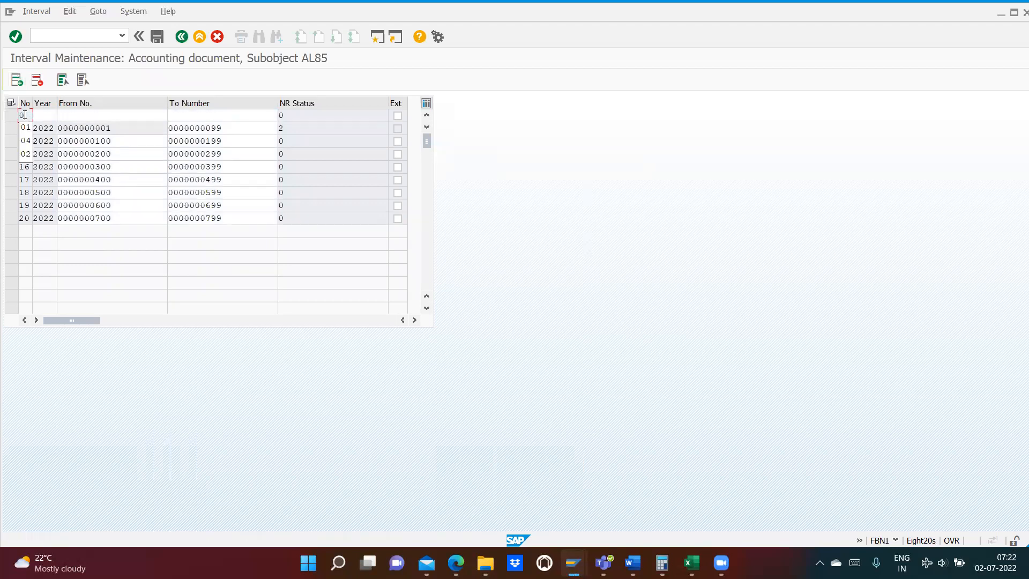
{"action": "key", "text": "Tab"}
{"action": "type", "text": "22"}
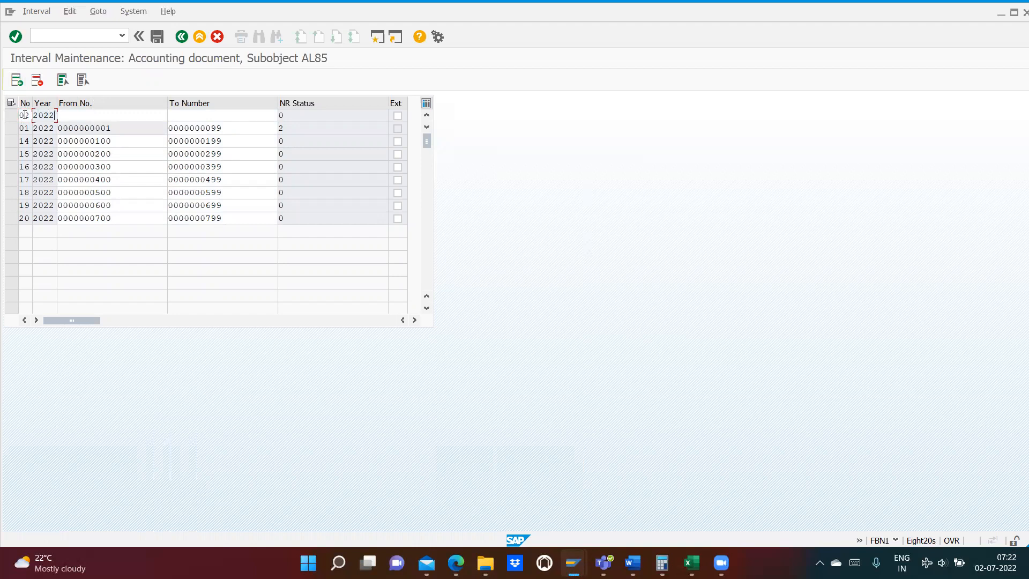
{"action": "key", "text": "Tab"}
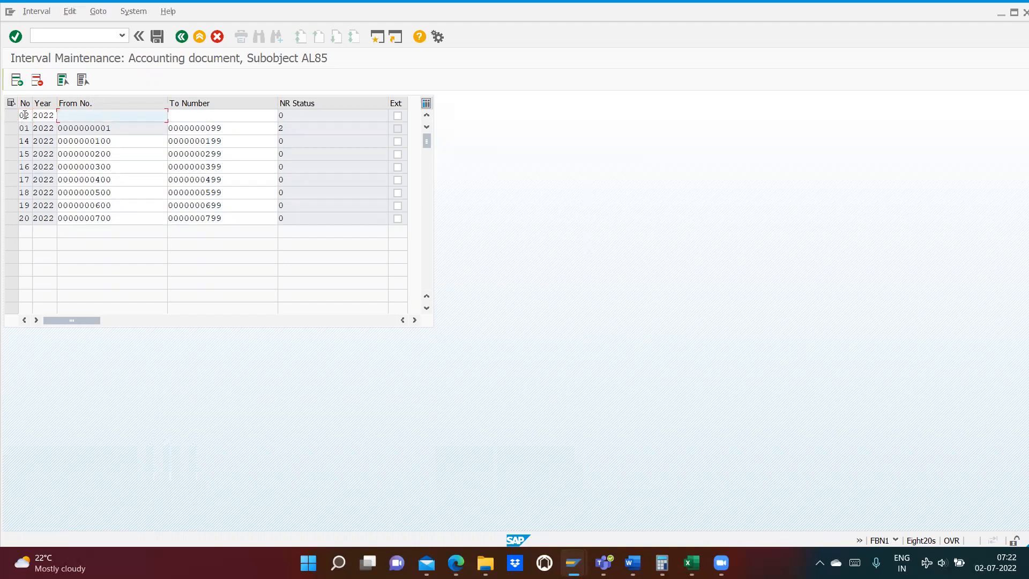
{"action": "type", "text": "800"}
{"action": "key", "text": "Tab"}
{"action": "type", "text": "899"}
{"action": "key", "text": "Return"}
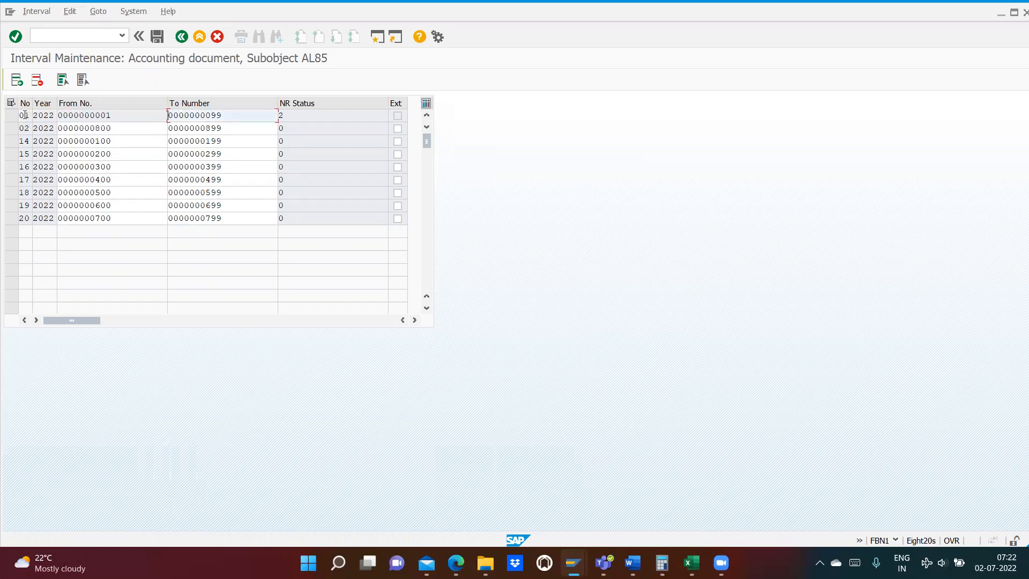
{"action": "key", "text": "ctrl+s"}
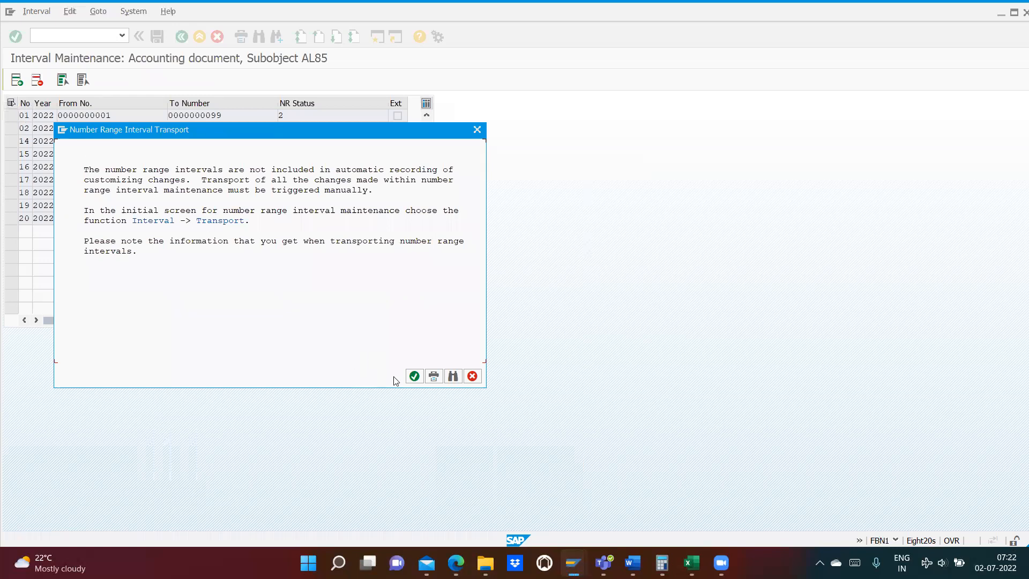
{"action": "left_click", "coordinate": [415, 377]}
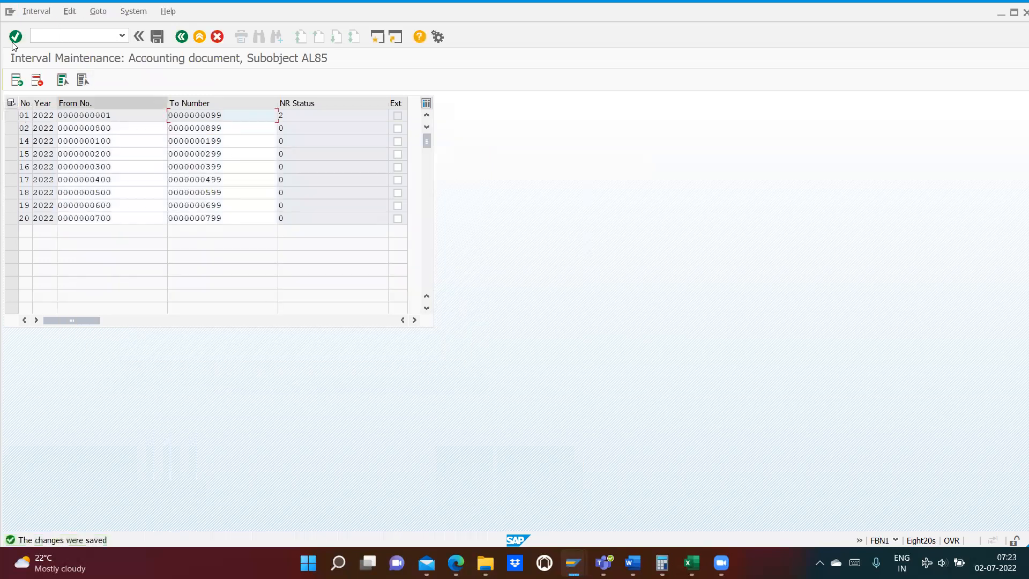
- Return to document reversal with transaction FB08 and post the reversal of document 2
{"action": "left_click", "coordinate": [47, 34]}
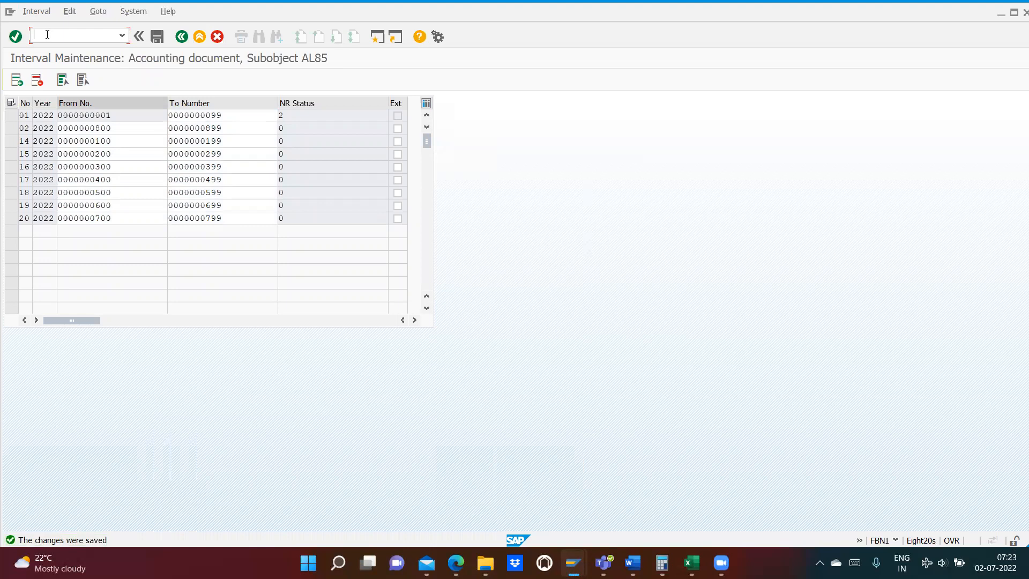
{"action": "type", "text": "/nfb08"}
{"action": "key", "text": "Return"}
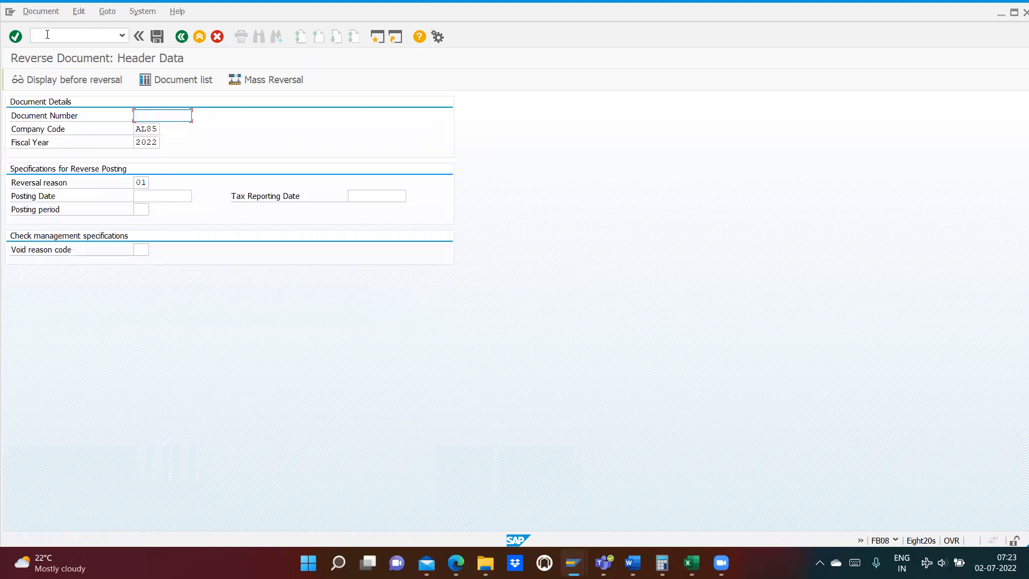
{"action": "type", "text": "2"}
{"action": "left_click", "coordinate": [157, 36]}
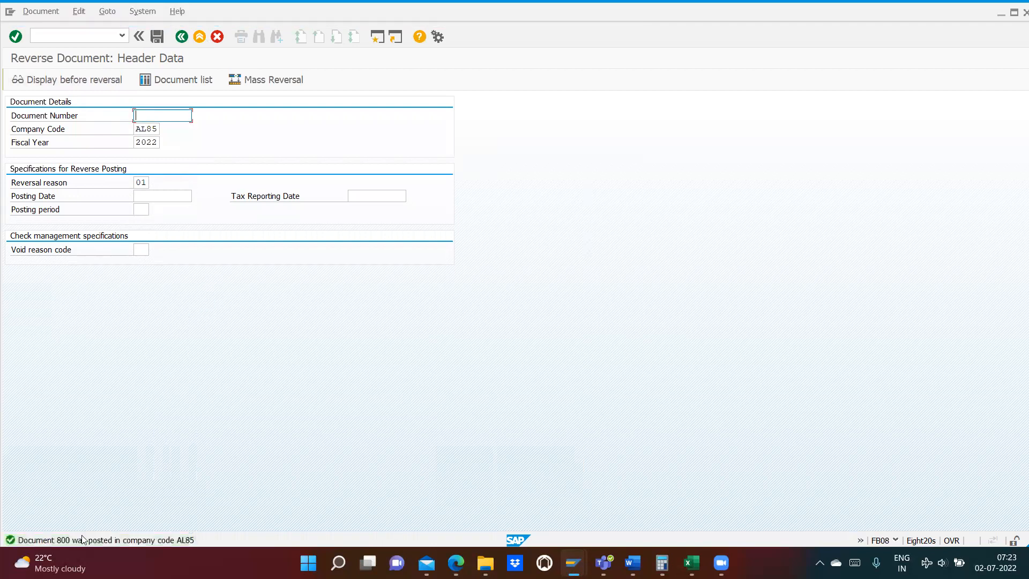
{"action": "mouse_move", "coordinate": [57, 548]}
{"action": "left_click", "coordinate": [753, 241]}
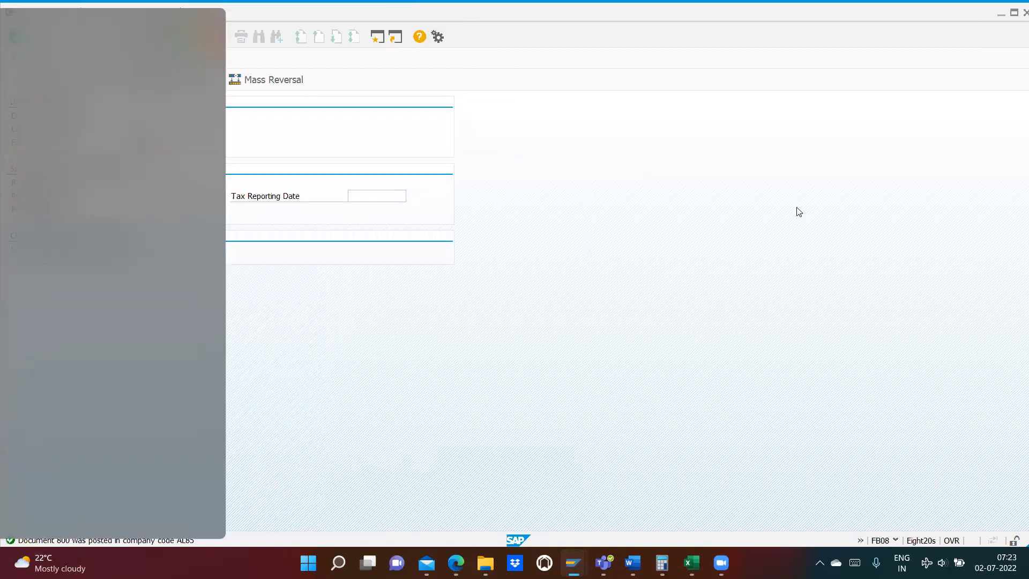
- Open FBL3N, display all items of G/L account 400200 in AL85, and examine the account balance
{"action": "left_click", "coordinate": [66, 39]}
{"action": "type", "text": "/nfbl"}
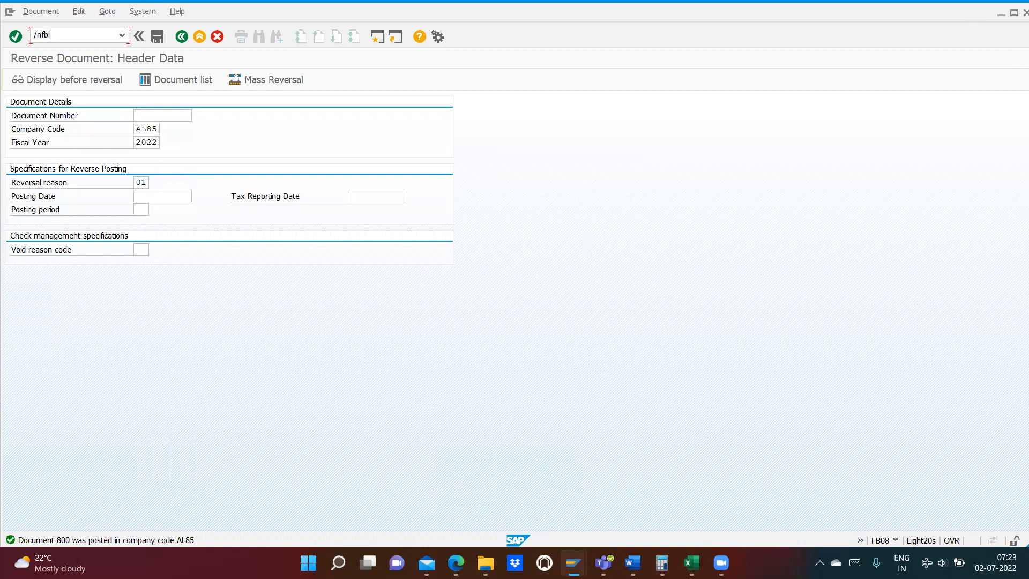
{"action": "type", "text": "3n"}
{"action": "key", "text": "Return"}
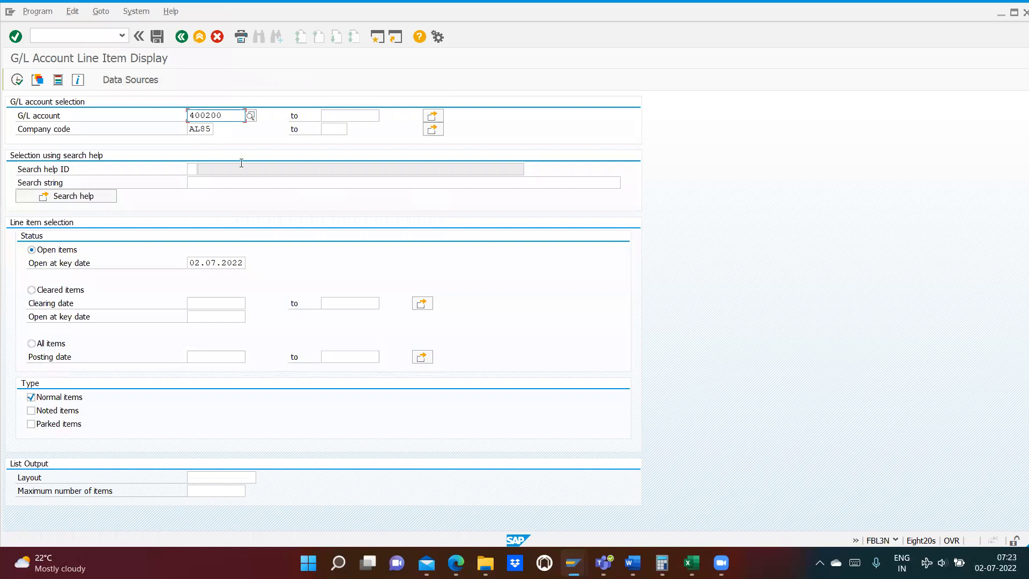
{"action": "left_click", "coordinate": [35, 346]}
{"action": "left_click", "coordinate": [18, 80]}
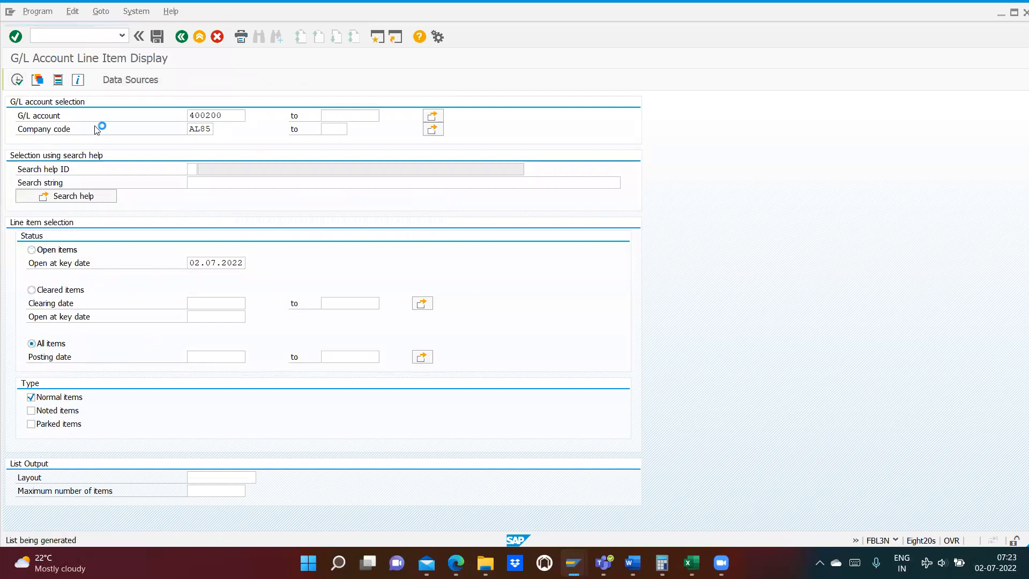
{"action": "left_click", "coordinate": [398, 213]}
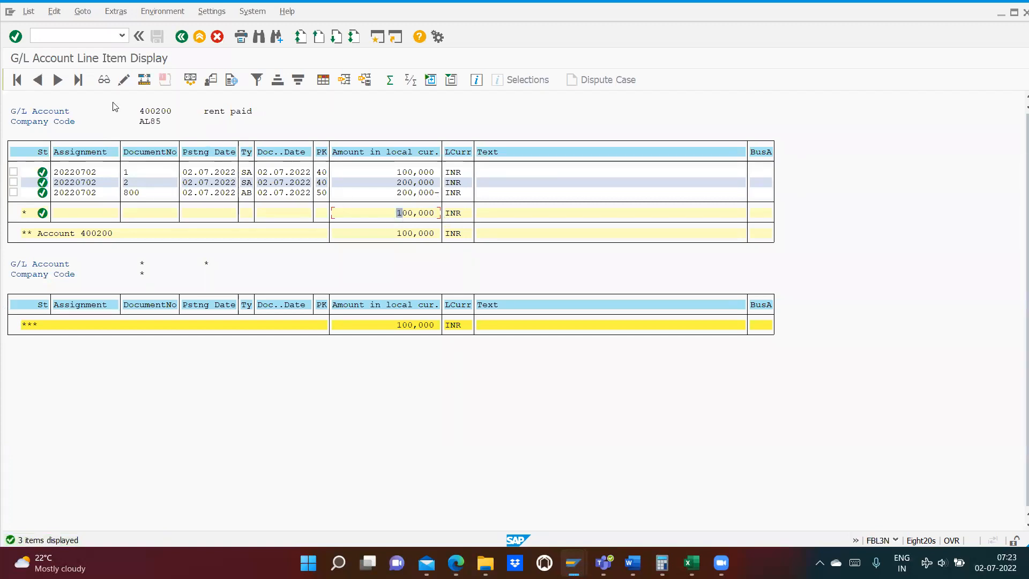
- Start a G/L document with transaction FB50, using document date 02.07.2022 and reference test12
{"action": "left_click", "coordinate": [48, 37]}
{"action": "type", "text": "/nfb50"}
{"action": "key", "text": "Return"}
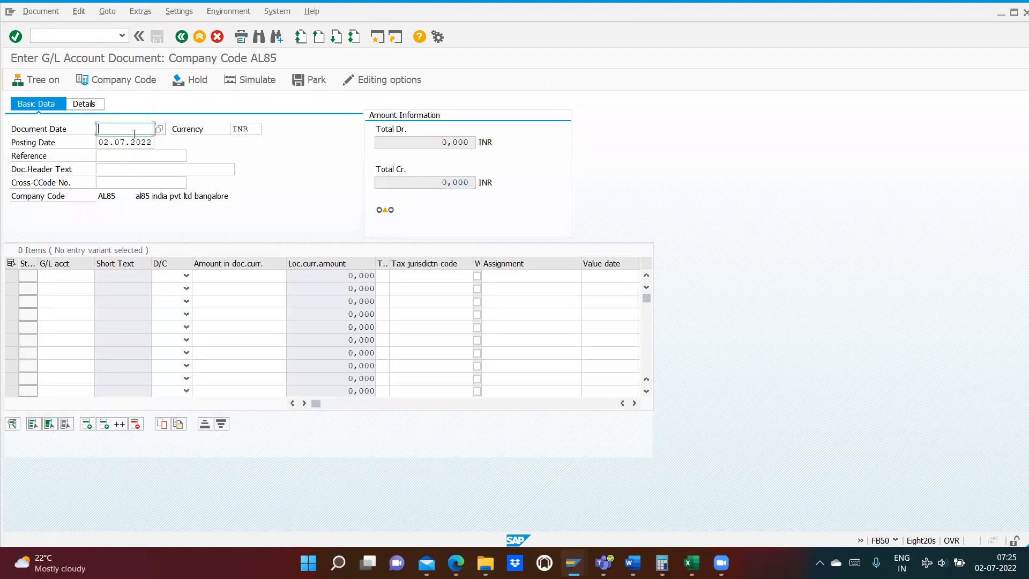
{"action": "left_click", "coordinate": [134, 134]}
{"action": "left_click", "coordinate": [129, 143]}
{"action": "left_click", "coordinate": [121, 155]}
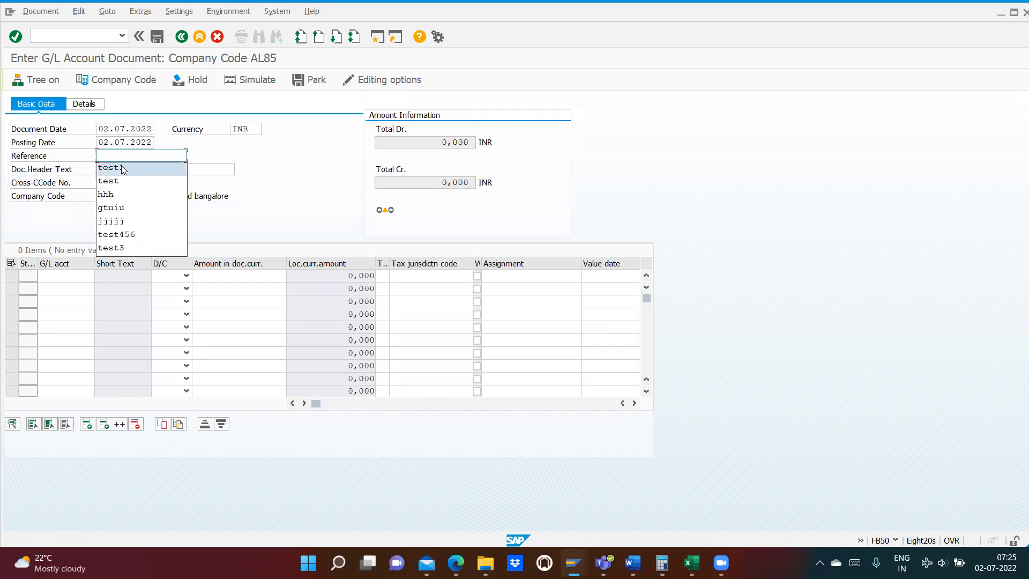
{"action": "left_click", "coordinate": [122, 165]}
{"action": "type", "text": "2"}
- Enter G/L account 400200 on the first line item and 100100 on the second
{"action": "left_click", "coordinate": [61, 288]}
{"action": "left_click", "coordinate": [62, 275]}
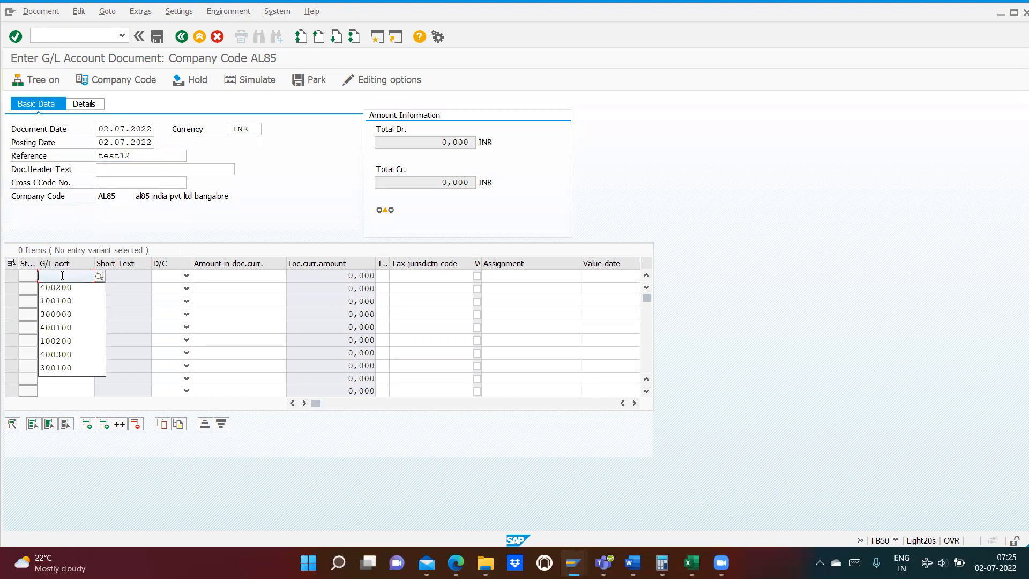
{"action": "left_click", "coordinate": [55, 288]}
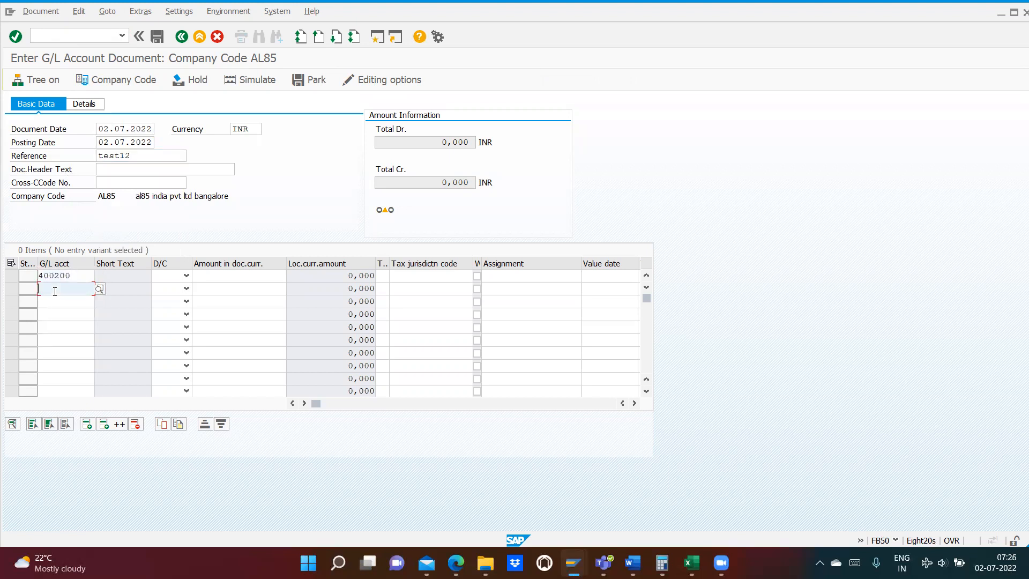
{"action": "left_click", "coordinate": [55, 291]}
{"action": "left_click", "coordinate": [55, 316]}
- Set the 400200 line item to Debit and the 100100 line item to Credit
{"action": "left_click", "coordinate": [184, 277]}
{"action": "left_click", "coordinate": [163, 301]}
{"action": "left_click", "coordinate": [169, 291]}
{"action": "left_click", "coordinate": [163, 314]}
{"action": "left_click", "coordinate": [186, 289]}
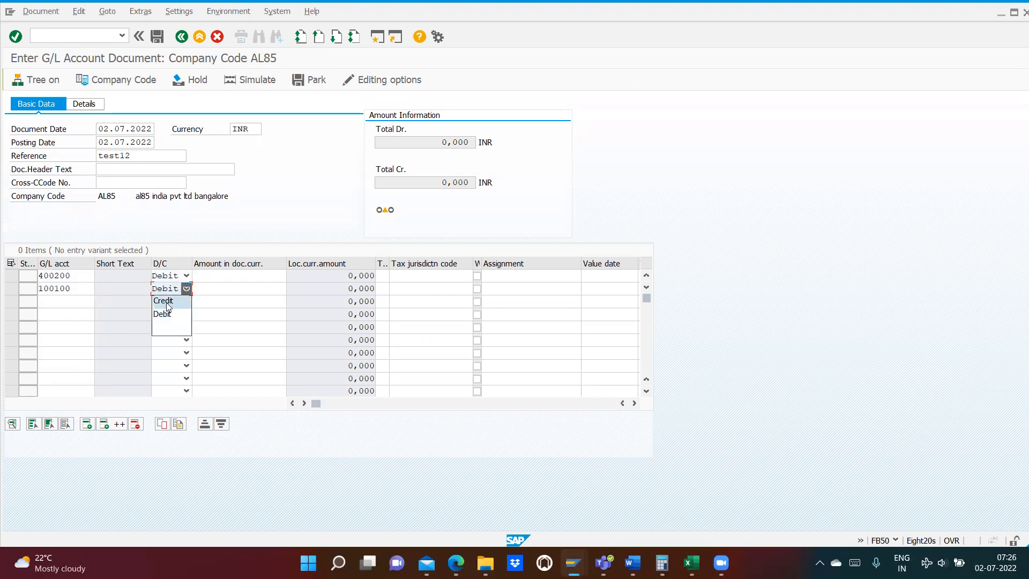
{"action": "left_click", "coordinate": [164, 301]}
- Enter an amount of 300 on both line items and validate the entries
{"action": "left_click", "coordinate": [208, 276]}
{"action": "type", "text": "00"}
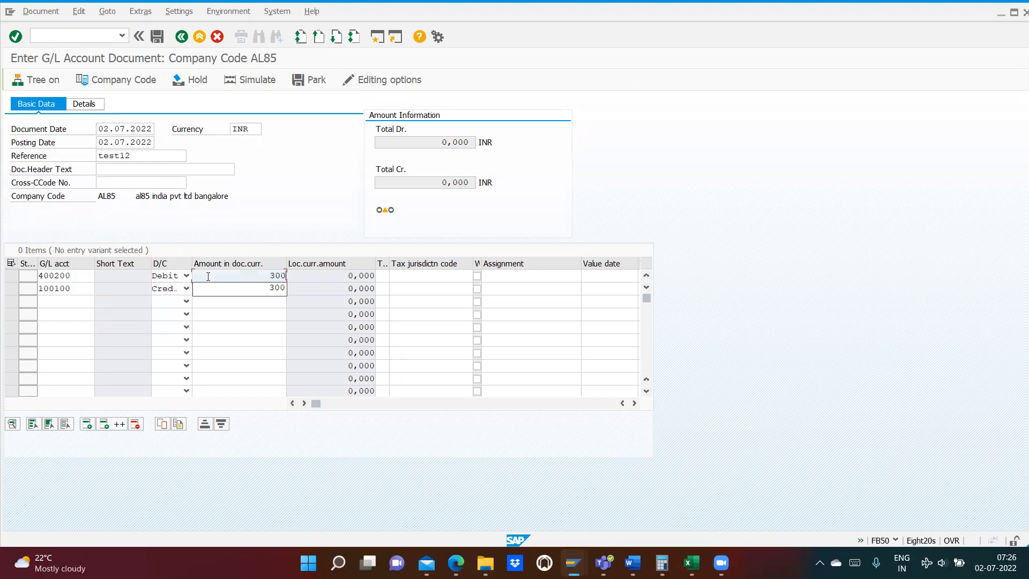
{"action": "left_click", "coordinate": [260, 290]}
{"action": "left_click", "coordinate": [260, 289]}
{"action": "type", "text": "300"}
{"action": "key", "text": "Return"}
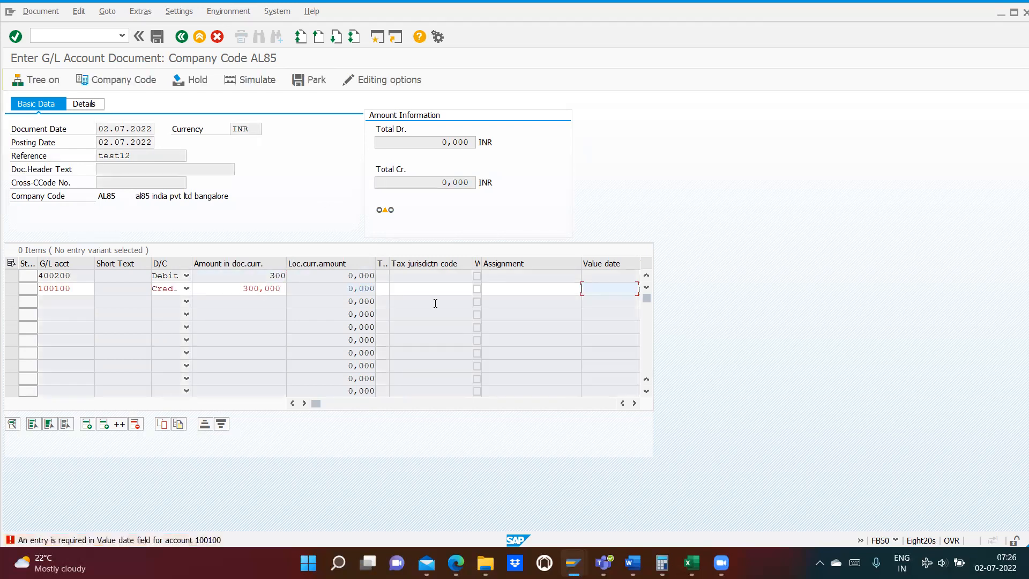
- Set the bank line's value date to 02.07.2022 and park the document
{"action": "left_click", "coordinate": [635, 404]}
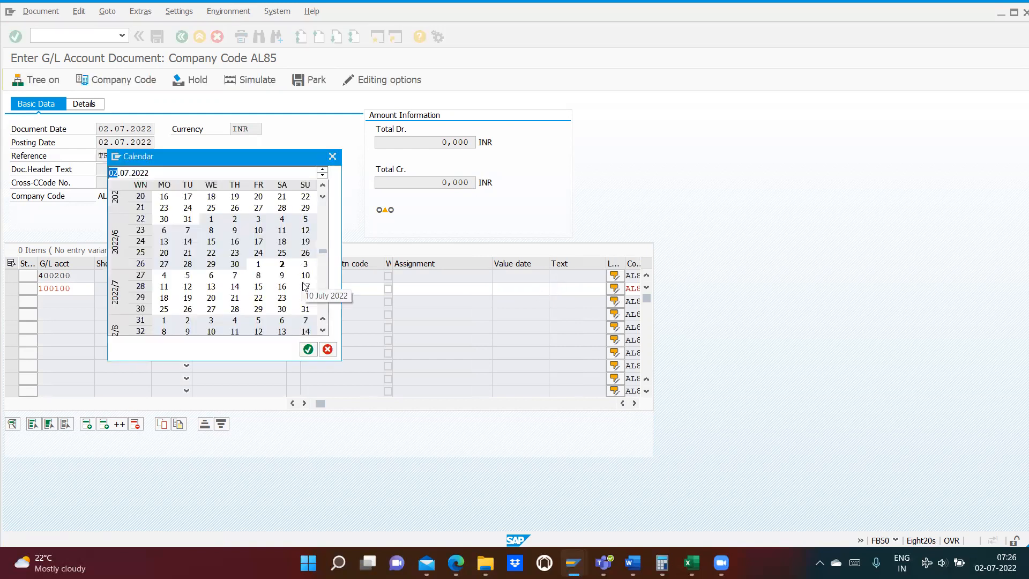
{"action": "left_click", "coordinate": [279, 267]}
{"action": "double_click", "coordinate": [280, 267]}
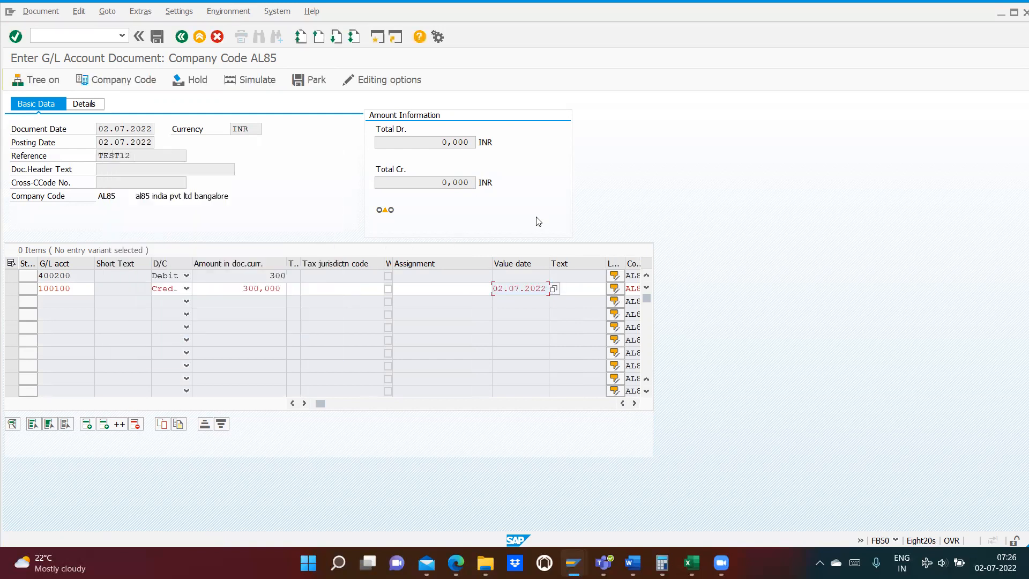
{"action": "key", "text": "Return"}
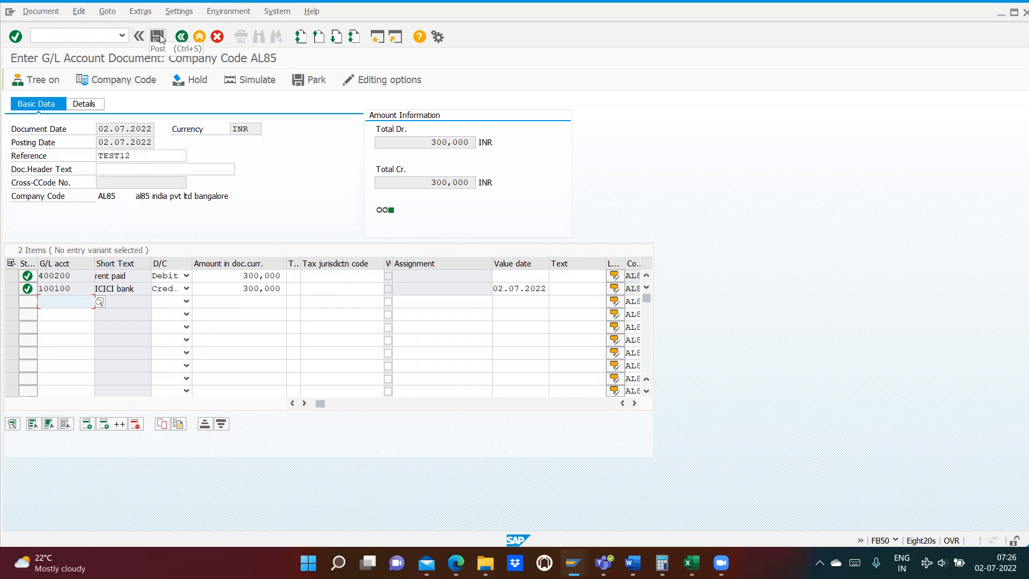
{"action": "left_click", "coordinate": [317, 81]}
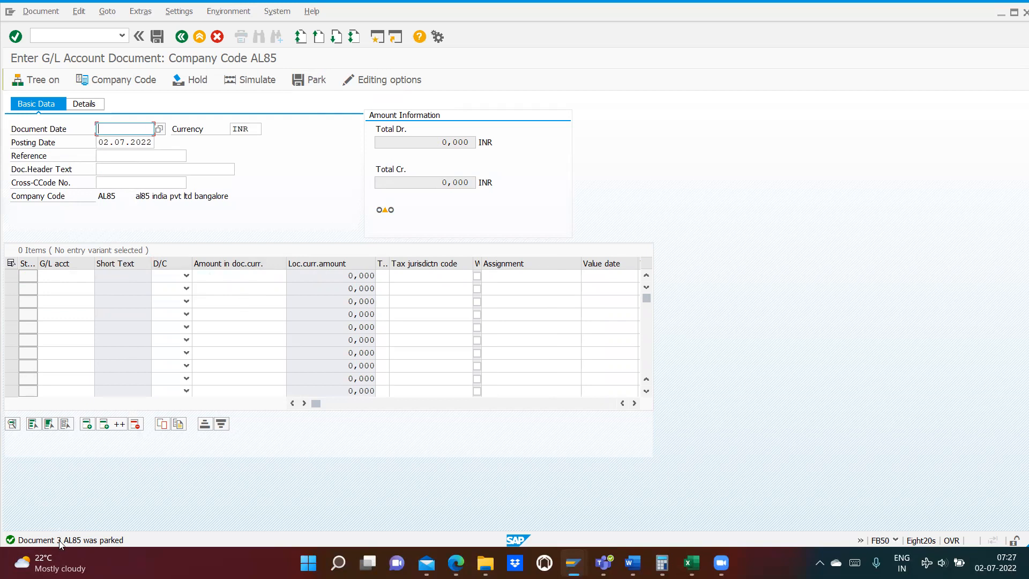
- Open parked document 3 of company code AL85 for editing with transaction FBV0
{"action": "left_click", "coordinate": [47, 36]}
{"action": "type", "text": "/nfbv0"}
{"action": "key", "text": "Return"}
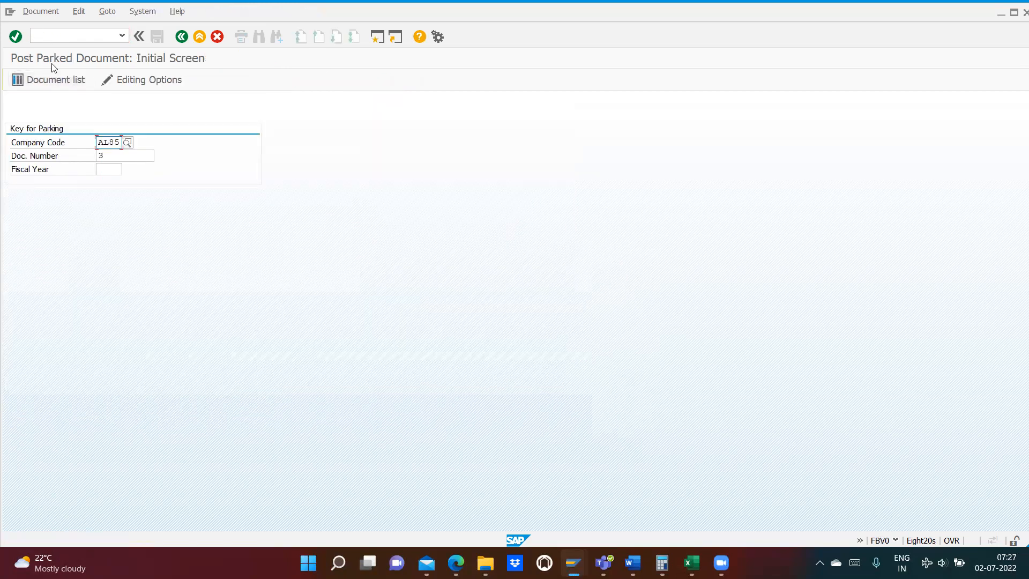
{"action": "left_click", "coordinate": [115, 155]}
{"action": "key", "text": "Return"}
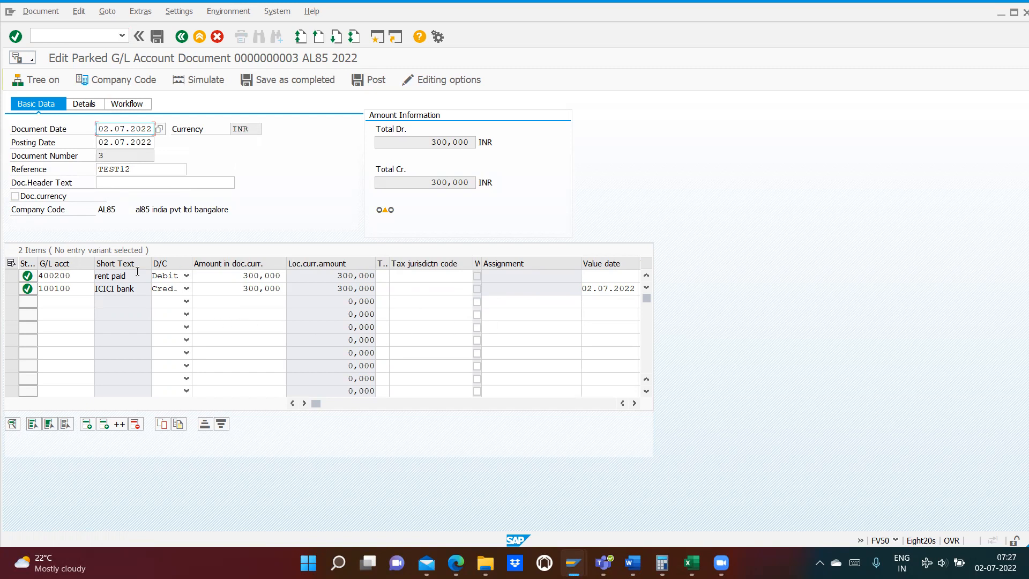
- Change the parked document's reference to TEST56
{"action": "left_click", "coordinate": [133, 171]}
{"action": "key", "text": "BackSpace"}
{"action": "key", "text": "BackSpace"}
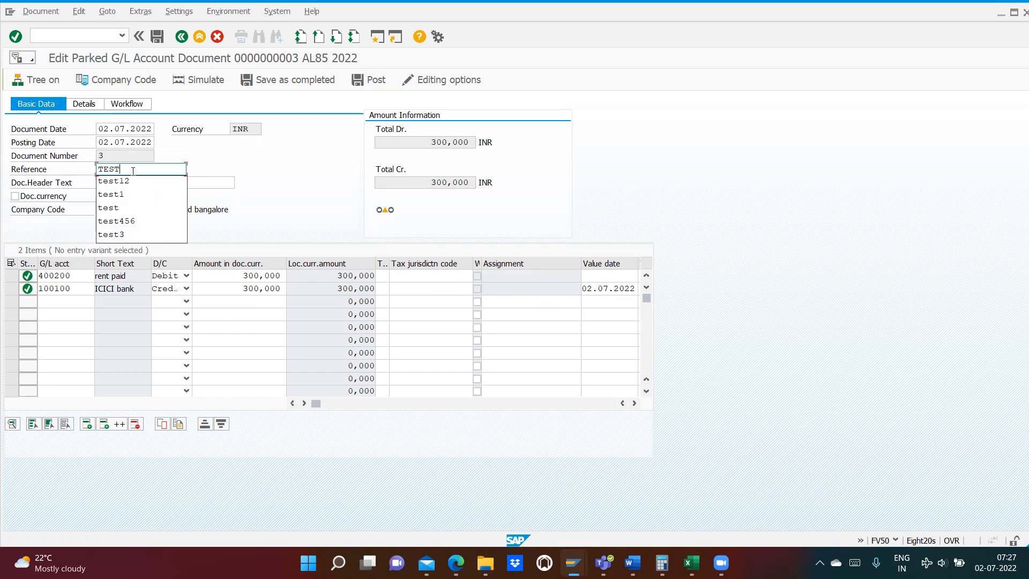
{"action": "type", "text": "56"}
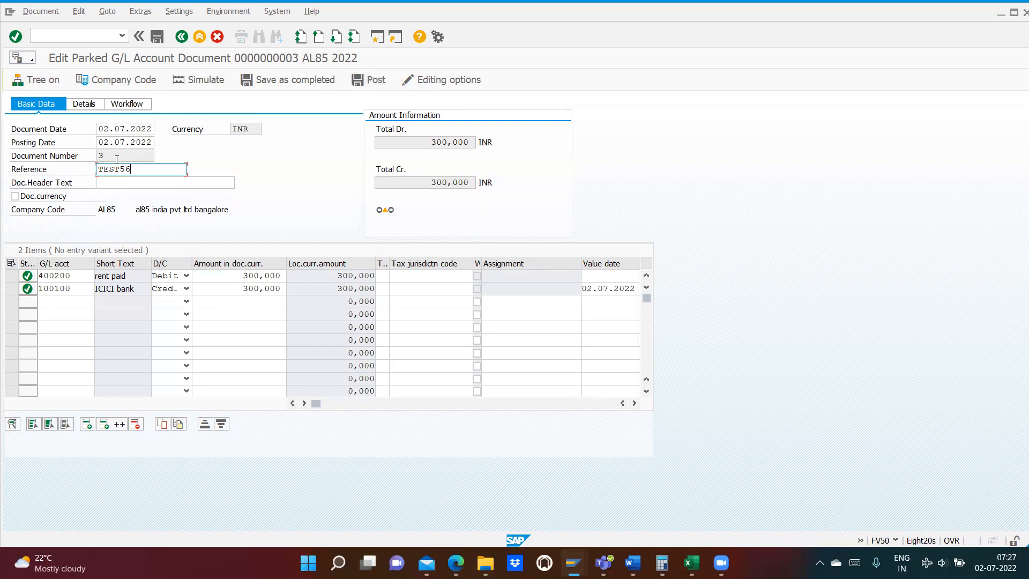
- Post parked G/L document 3 in company code AL85 and acknowledge the posting message
{"action": "left_click_drag", "start_coordinate": [117, 159], "coordinate": [91, 154]}
{"action": "left_click", "coordinate": [375, 79]}
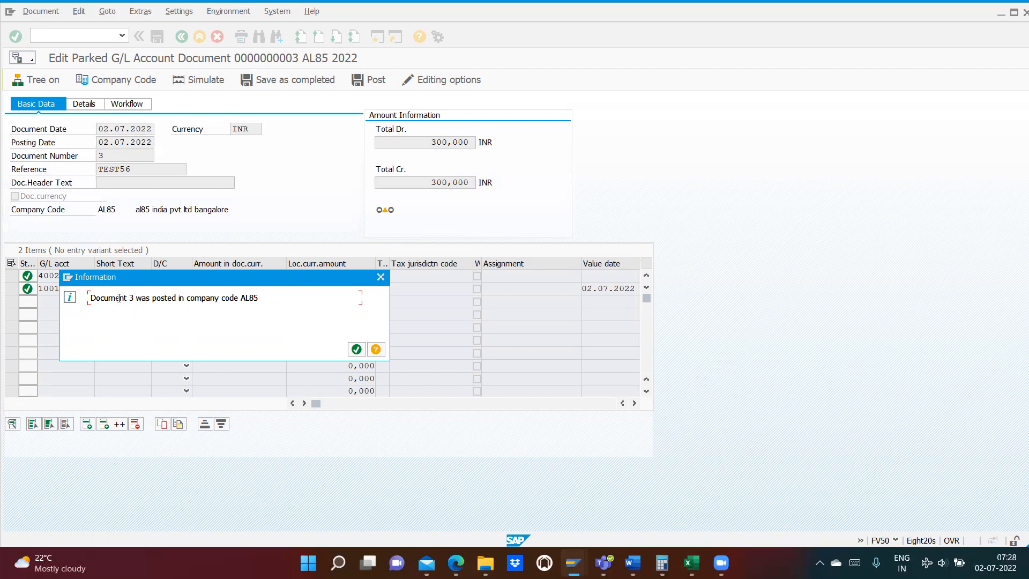
{"action": "left_click_drag", "start_coordinate": [119, 298], "coordinate": [260, 301]}
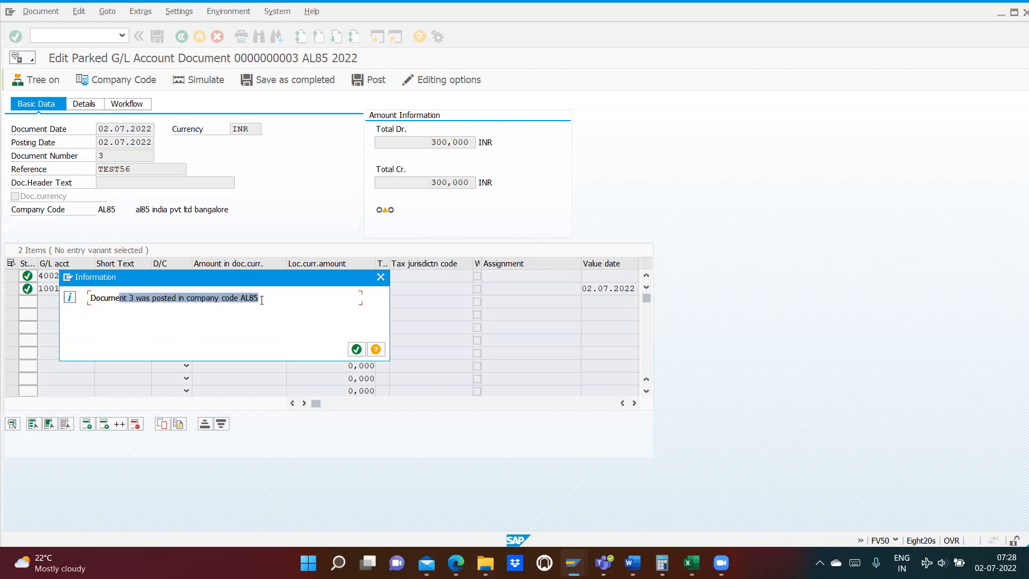
{"action": "left_click", "coordinate": [358, 350]}
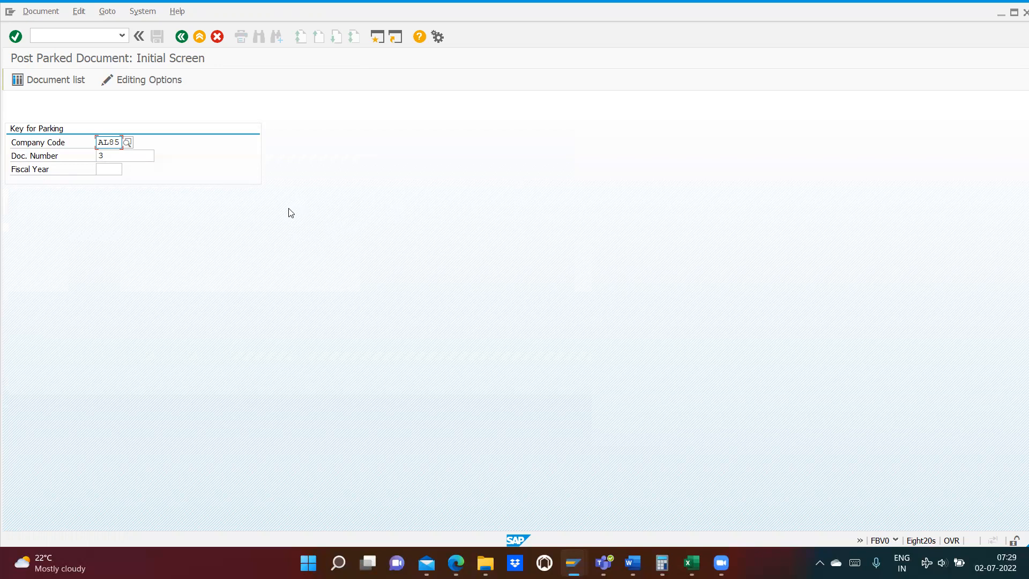
{"action": "mouse_move", "coordinate": [563, 554]}
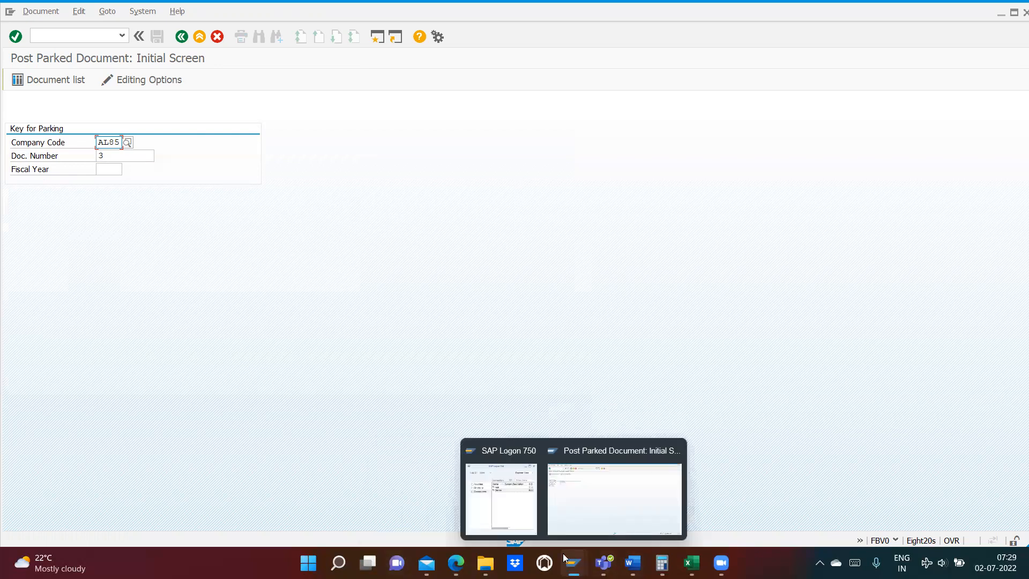
{"action": "left_click", "coordinate": [505, 501]}
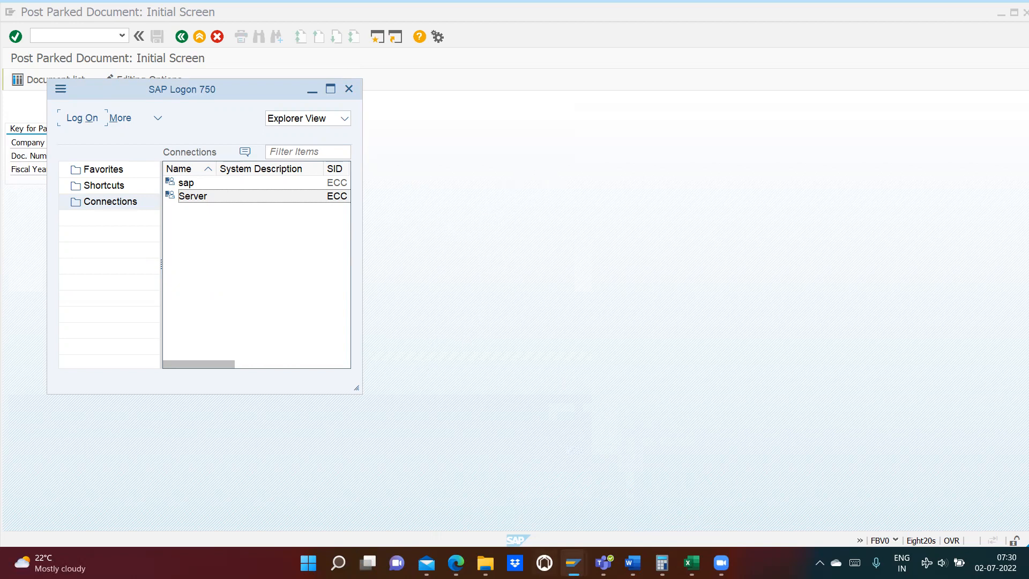
{"action": "mouse_move", "coordinate": [573, 563]}
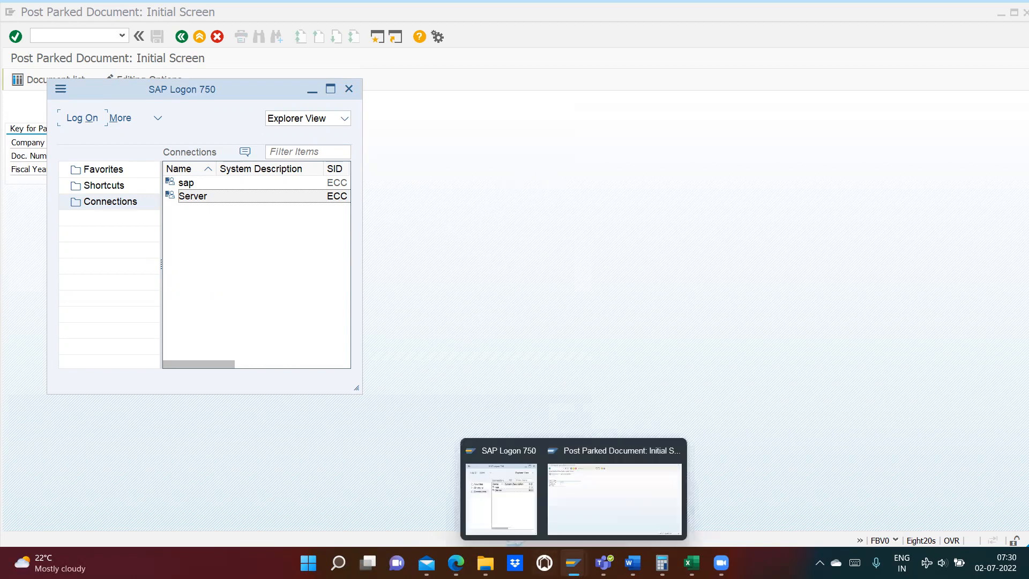
{"action": "left_click", "coordinate": [565, 504]}
{"action": "left_click", "coordinate": [113, 154]}
{"action": "left_click_drag", "start_coordinate": [104, 155], "coordinate": [92, 154]}
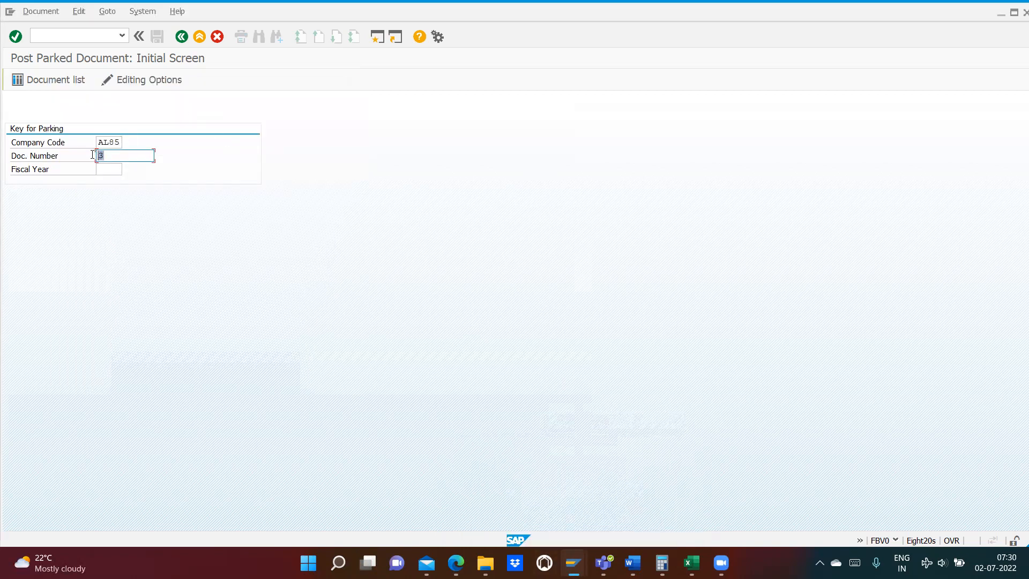
- Display company code AL85's accounting document number range intervals with transaction FBN1 and review the upper limit of range 20
{"action": "left_click", "coordinate": [44, 35]}
{"action": "type", "text": "/nfbn1"}
{"action": "key", "text": "Return"}
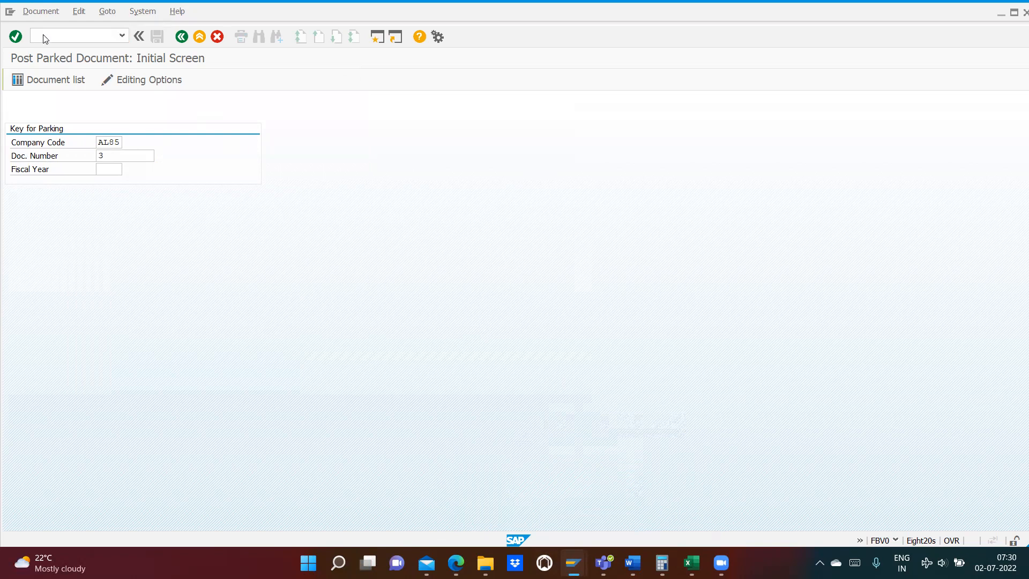
{"action": "key", "text": "BackSpace"}
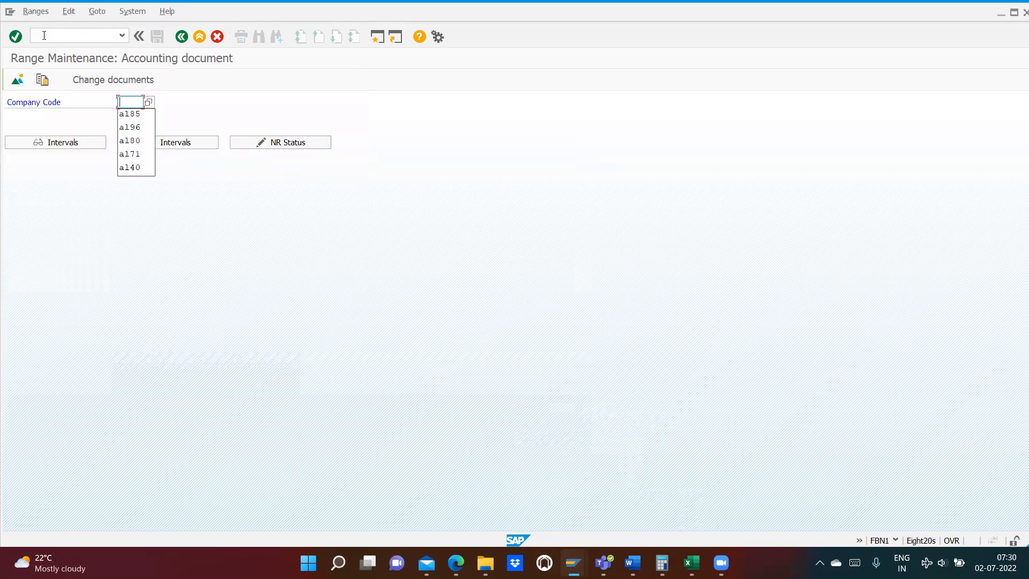
{"action": "left_click", "coordinate": [130, 116]}
{"action": "left_click", "coordinate": [75, 149]}
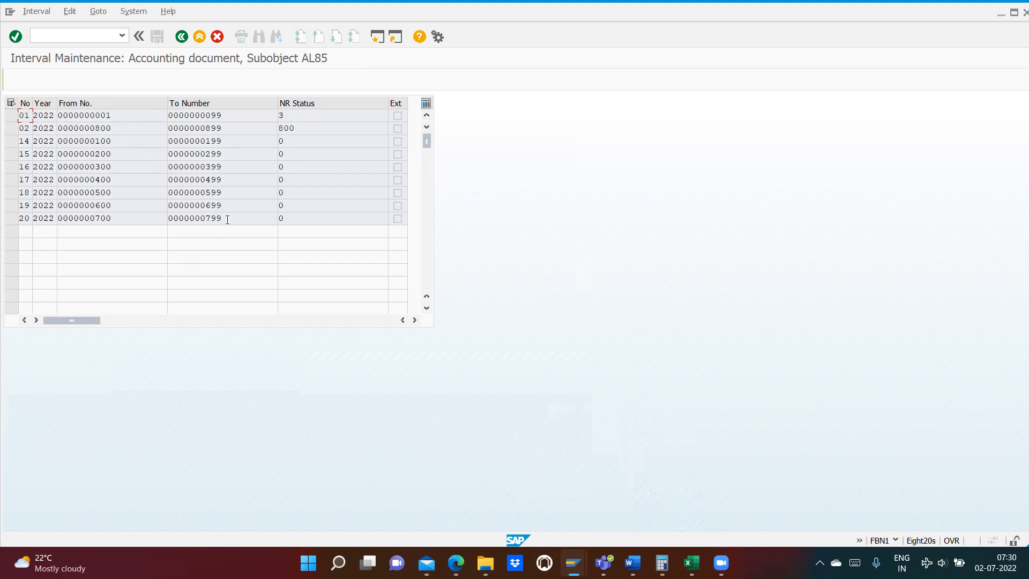
{"action": "left_click_drag", "start_coordinate": [227, 218], "coordinate": [170, 216]}
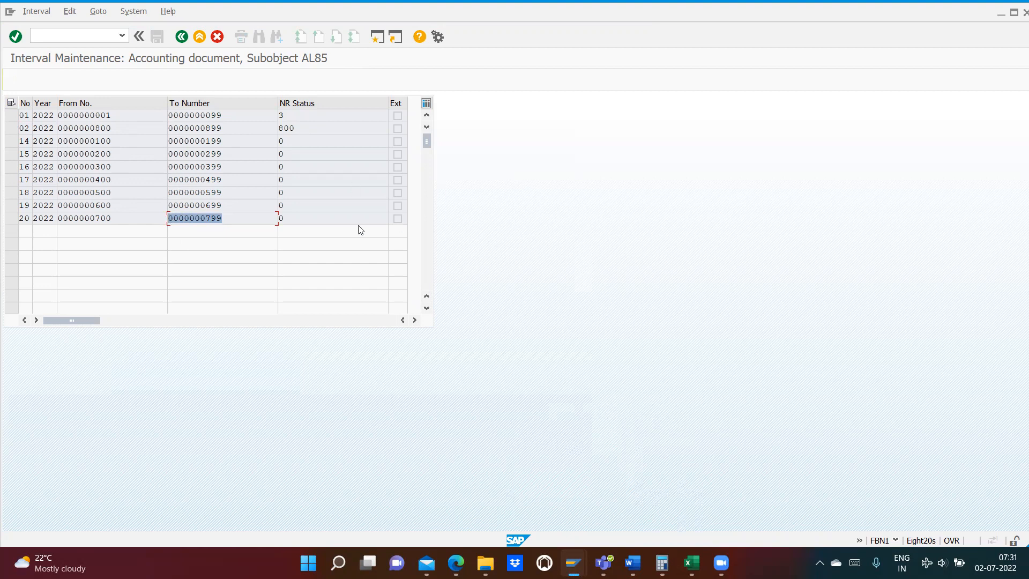
{"action": "left_click", "coordinate": [238, 218]}
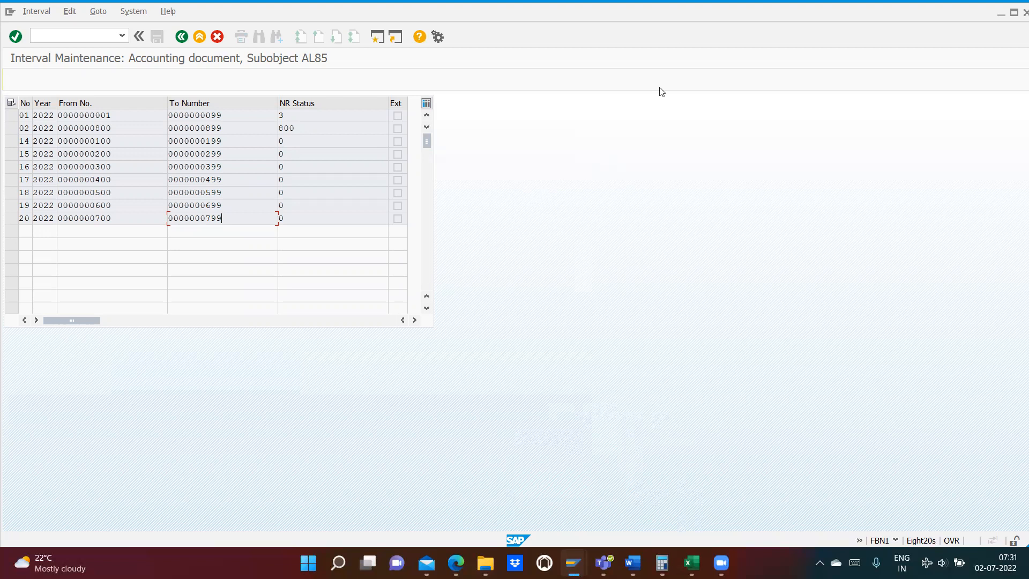
{"action": "key", "text": "alt+Tab"}
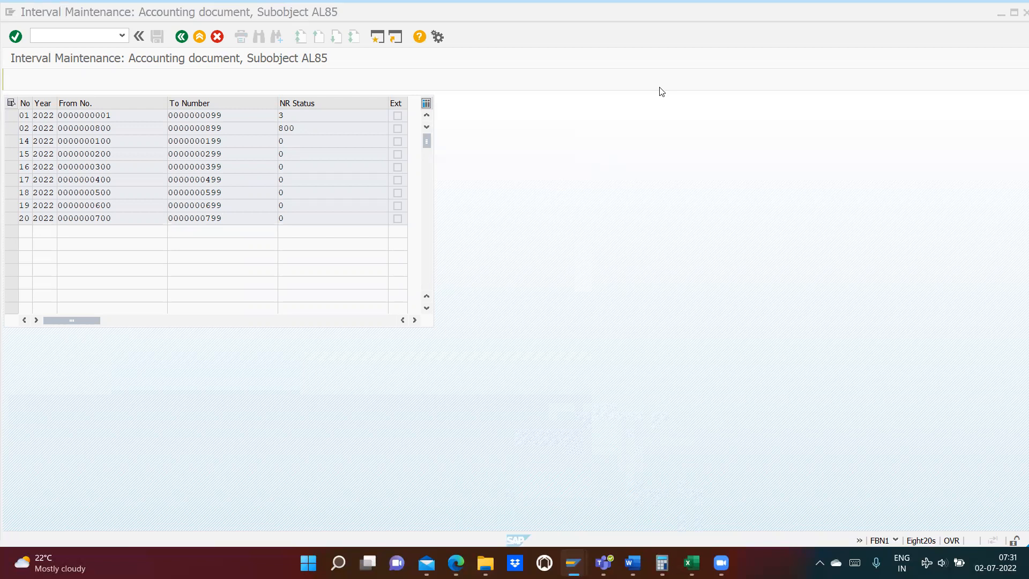